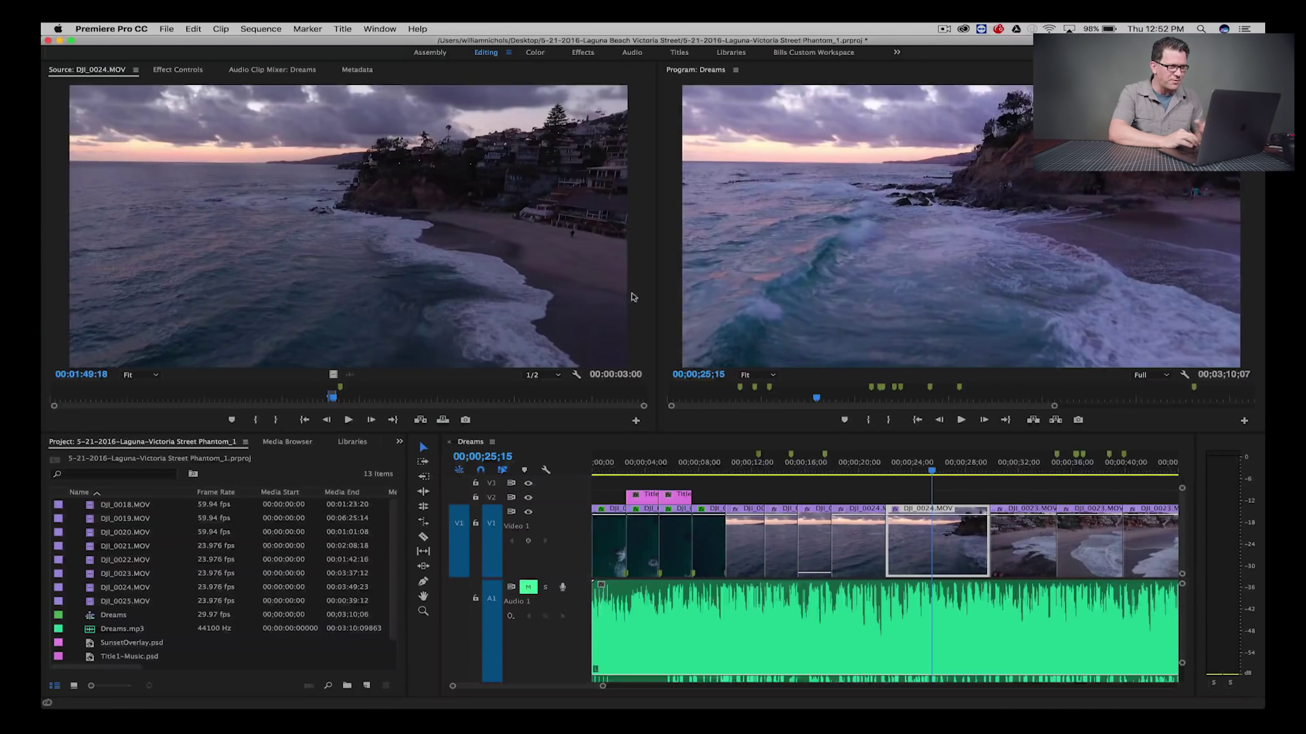
Look over the keyboard shortcuts map and close it without changes
{"action": "left_click", "coordinate": [111, 29]}
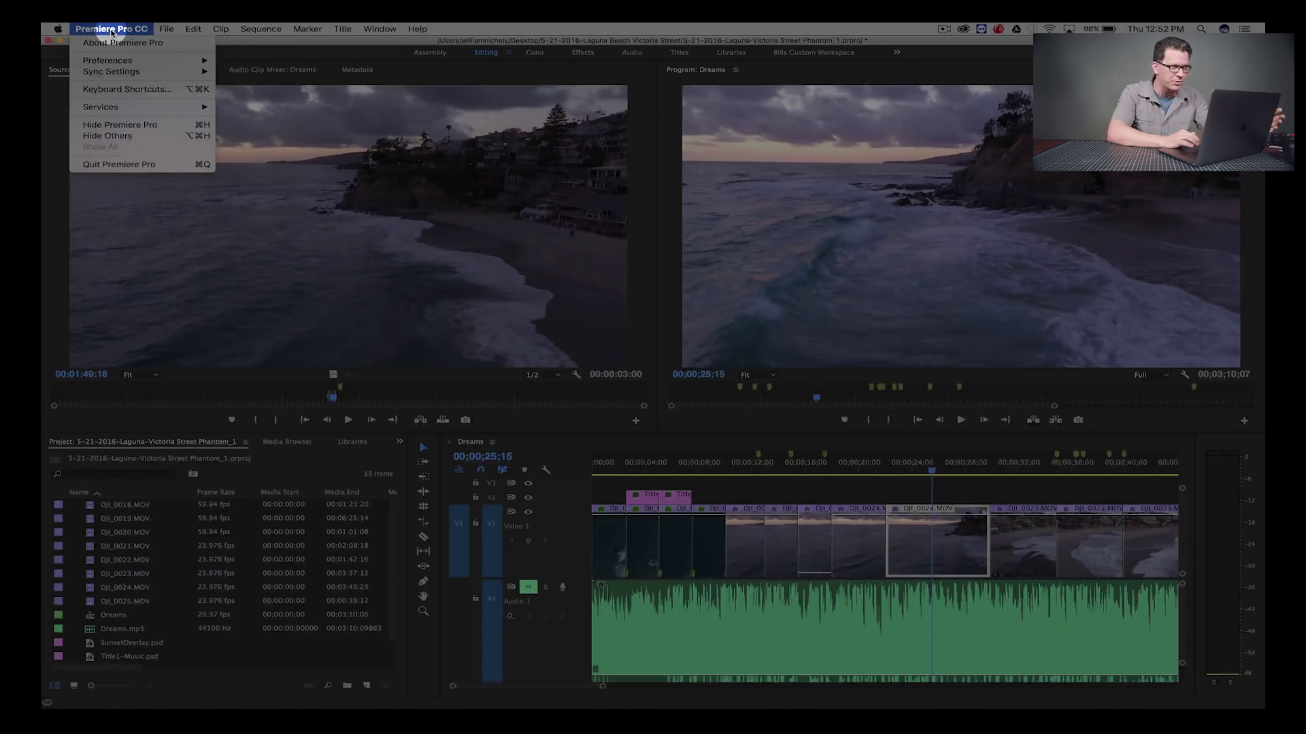
{"action": "left_click", "coordinate": [111, 90]}
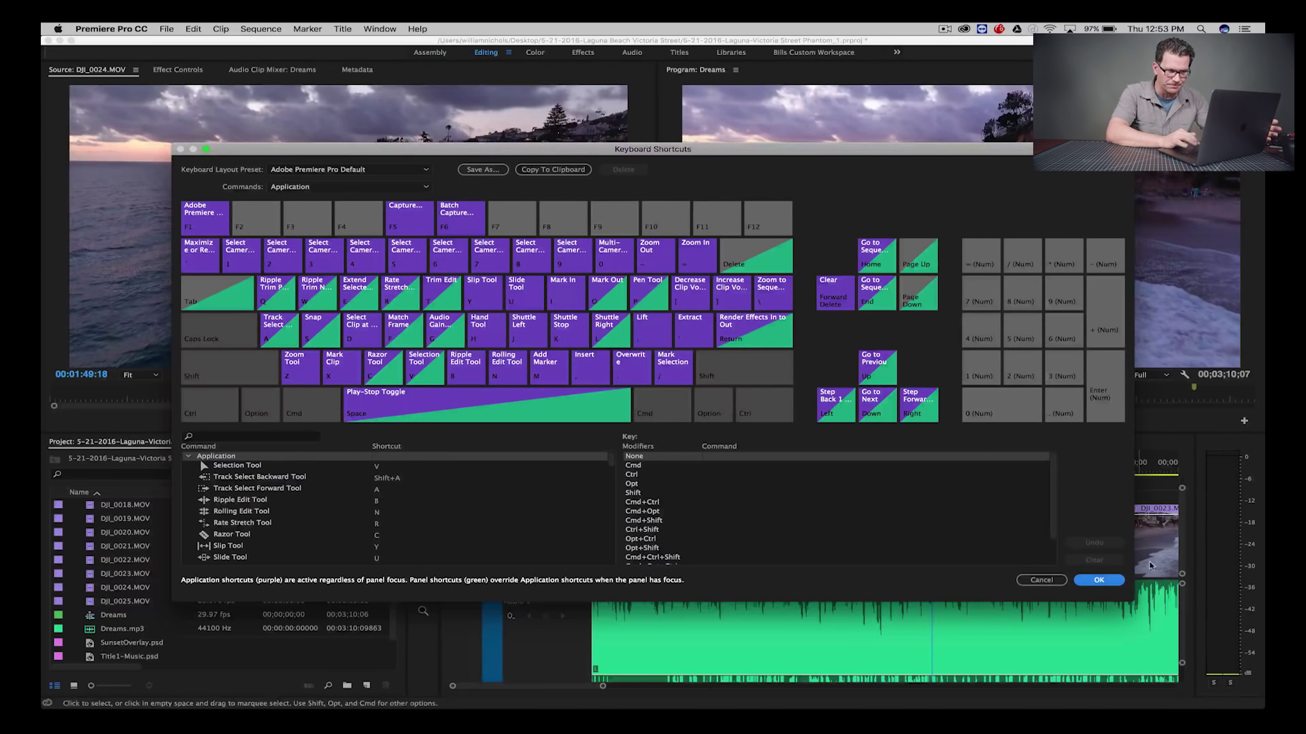
{"action": "left_click", "coordinate": [1042, 580]}
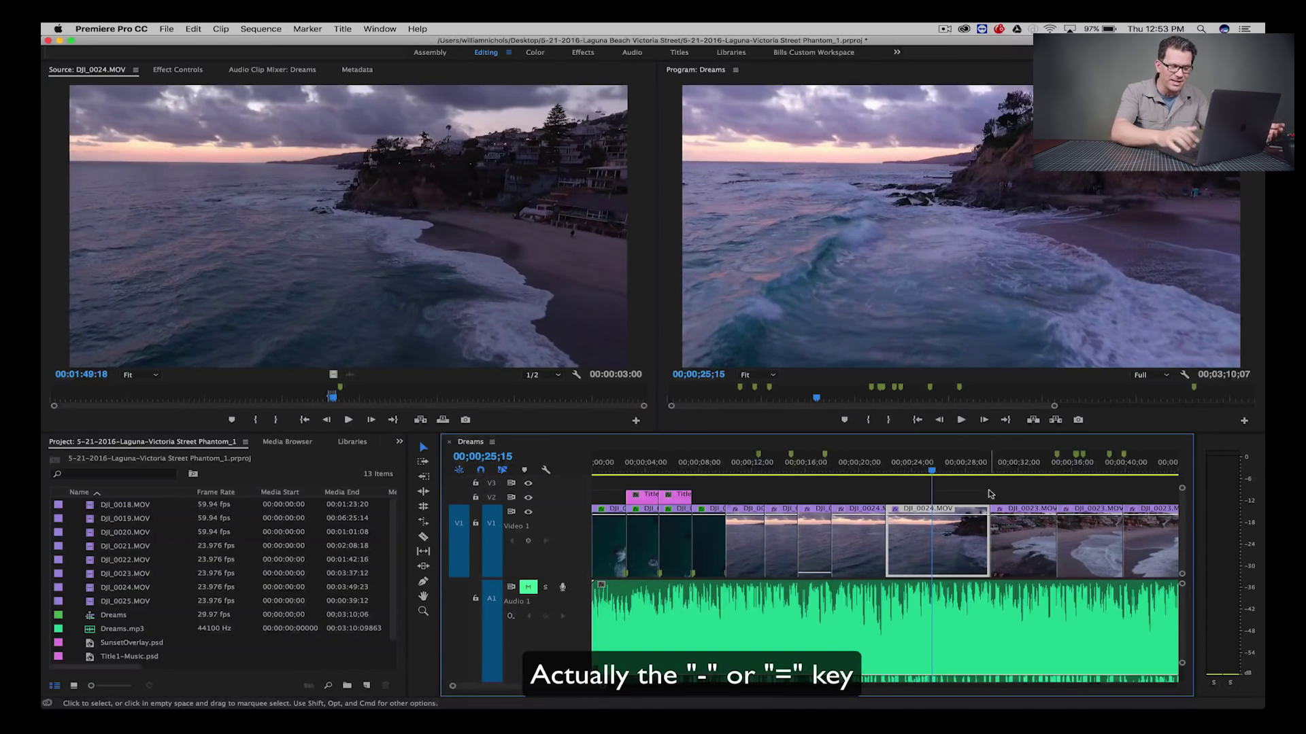
Zoom the timeline to the drone clip, try two Razor cuts on DJI_0024.MOV, then undo them
{"action": "key", "text": "minus"}
{"action": "key", "text": "minus"}
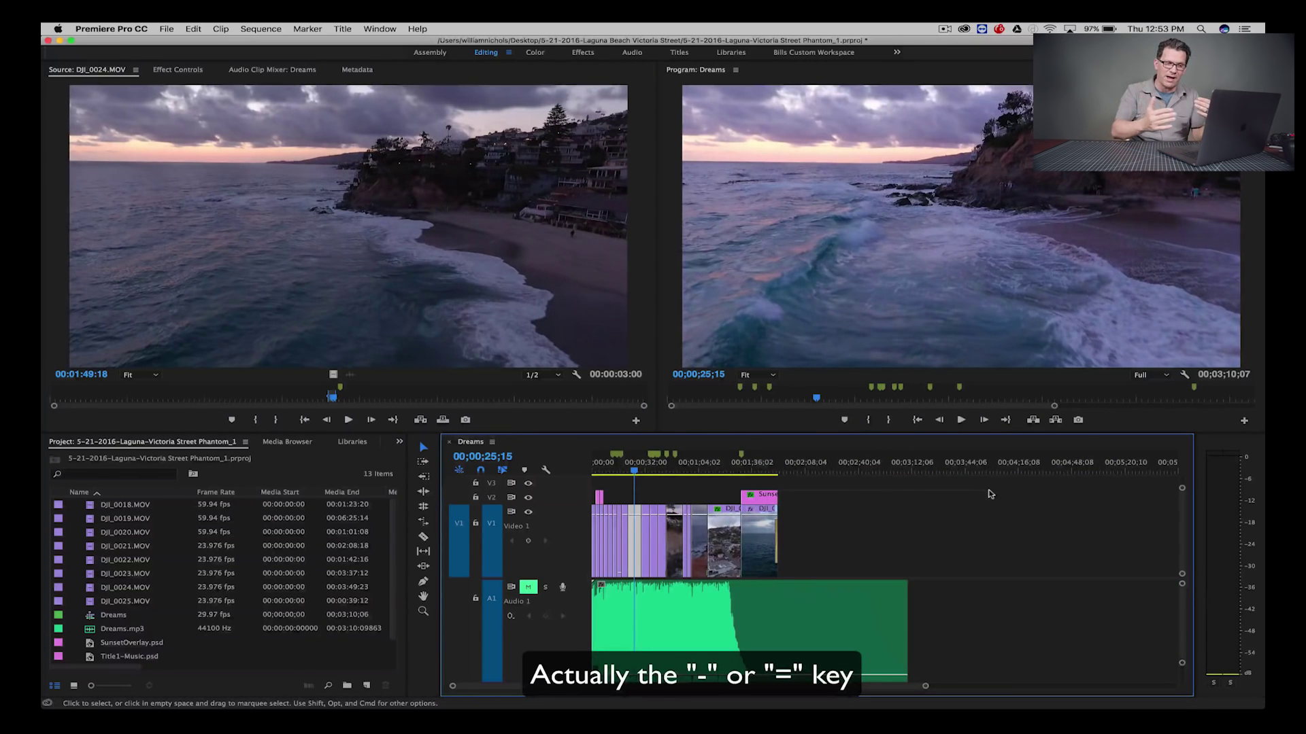
{"action": "key", "text": "equal"}
{"action": "key", "text": "equal"}
{"action": "key", "text": "equal"}
{"action": "key", "text": "equal"}
{"action": "key", "text": "equal"}
{"action": "key", "text": "equal"}
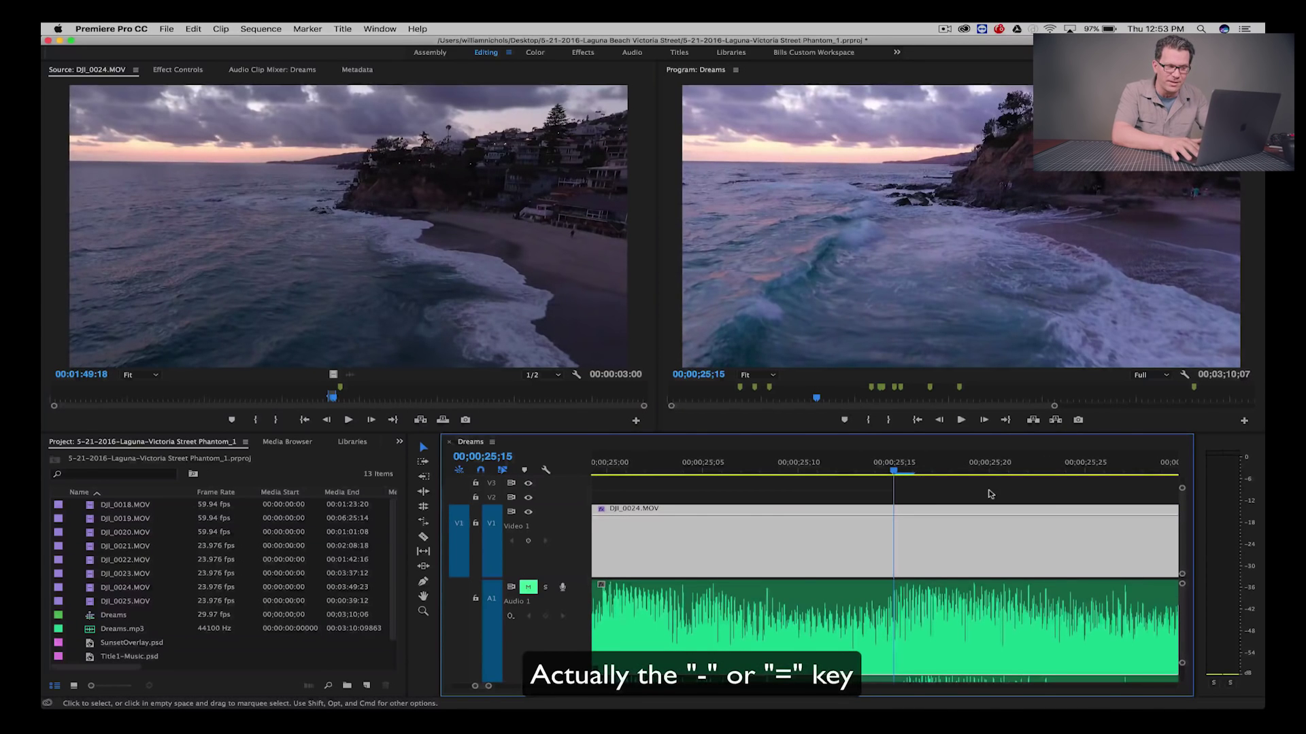
{"action": "key", "text": "minus"}
{"action": "key", "text": "minus"}
{"action": "key", "text": "minus"}
{"action": "key", "text": "minus"}
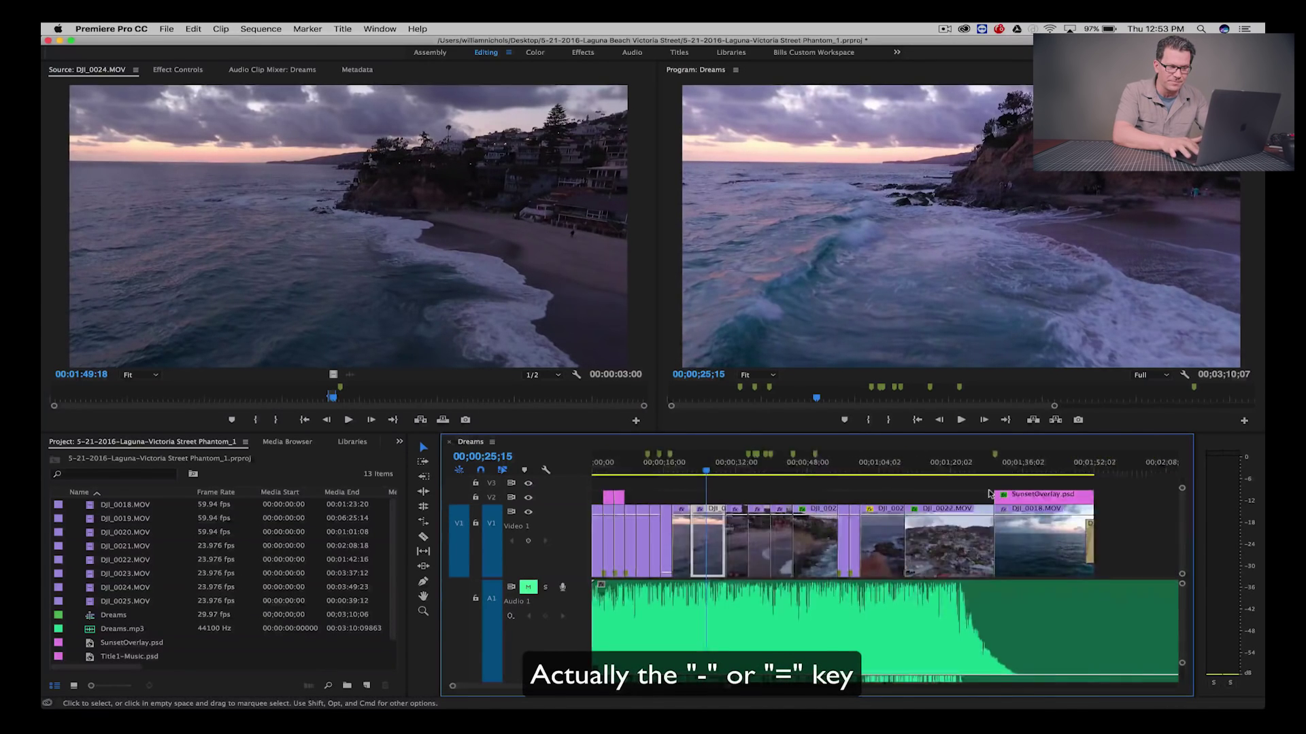
{"action": "key", "text": "equal"}
{"action": "key", "text": "equal"}
{"action": "key", "text": "equal"}
{"action": "key", "text": "equal"}
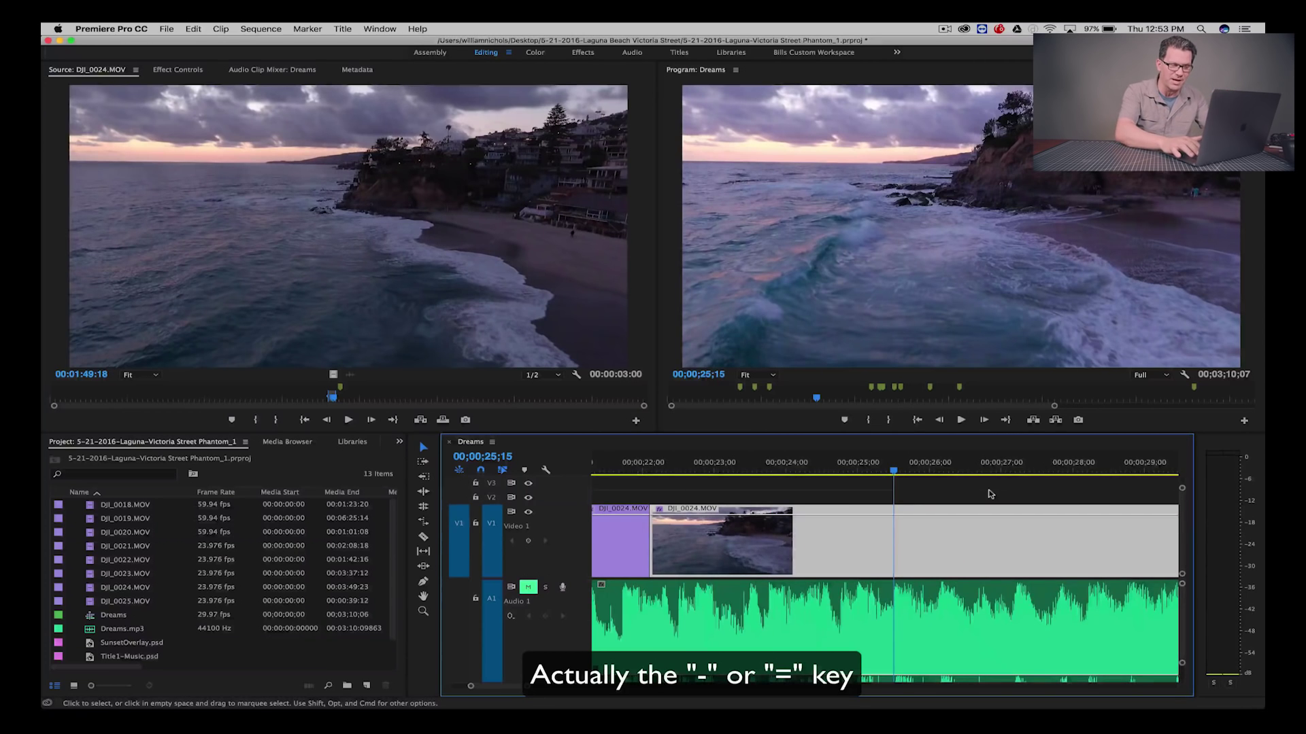
{"action": "key", "text": "minus"}
{"action": "key", "text": "minus"}
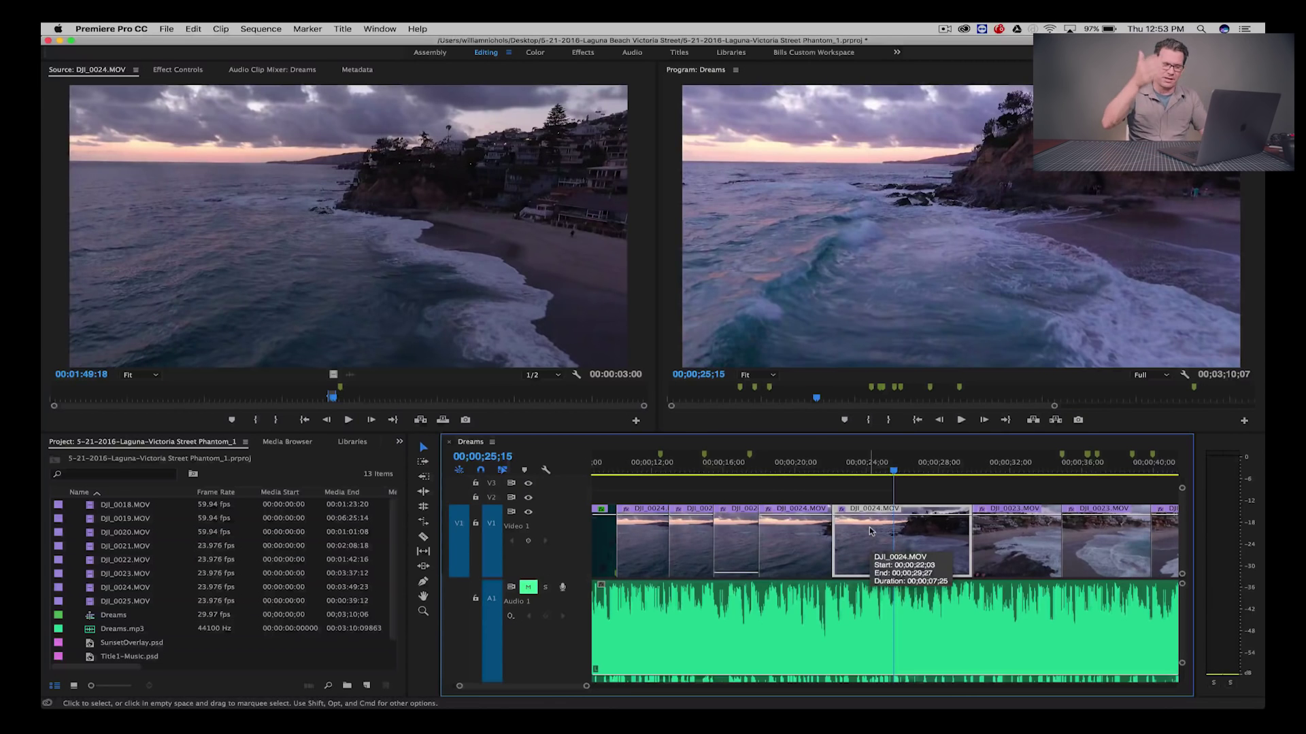
{"action": "key", "text": "c"}
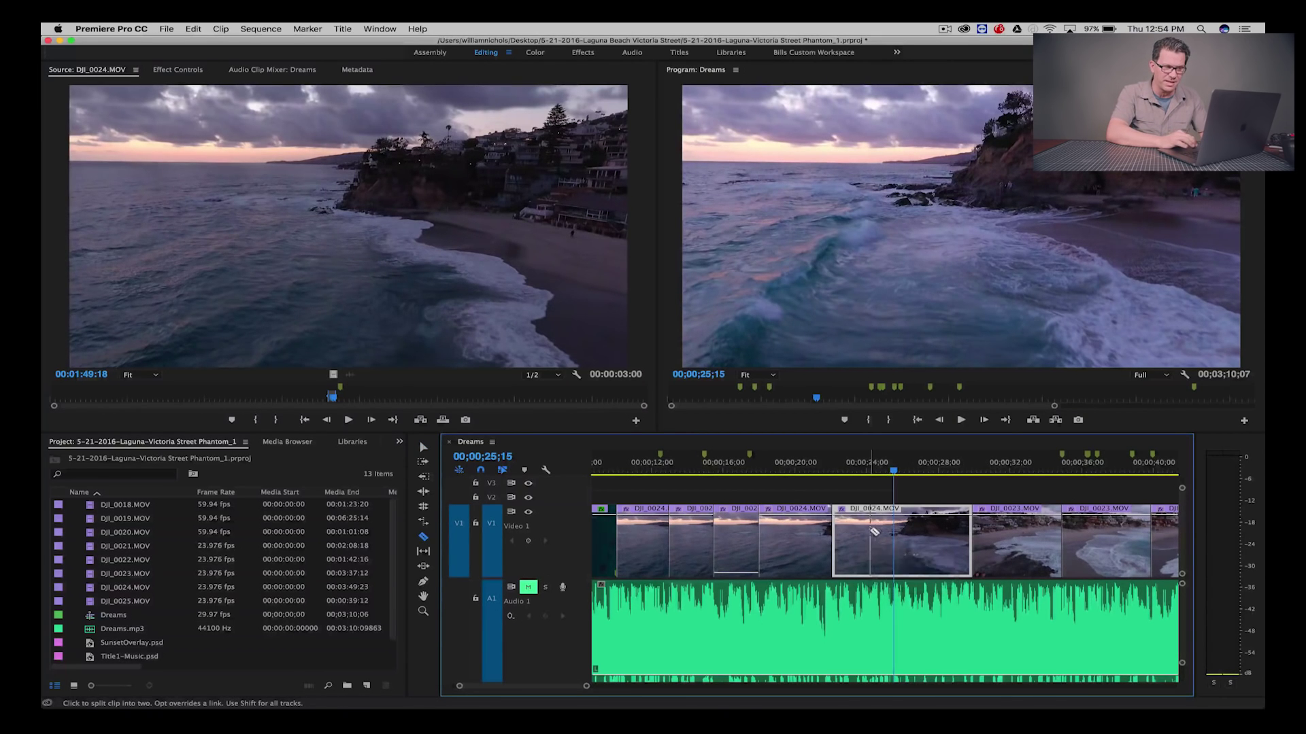
{"action": "left_click", "coordinate": [924, 538]}
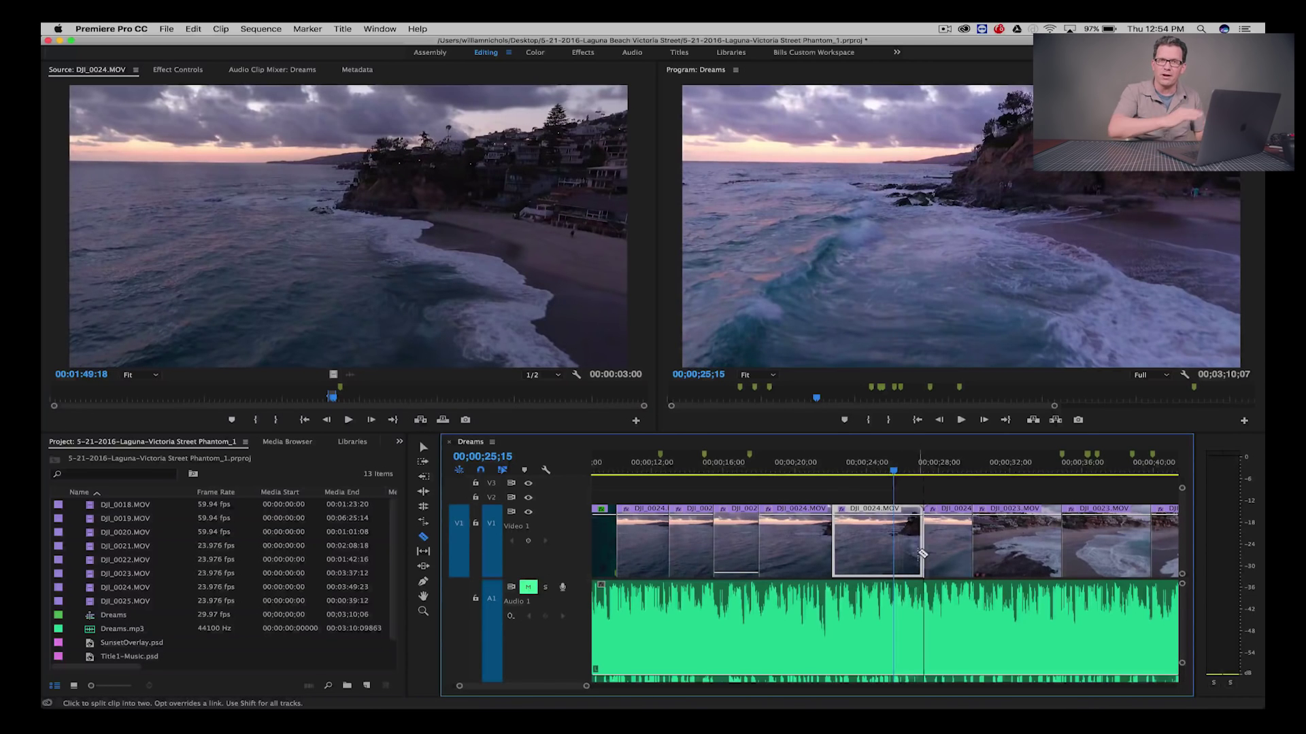
{"action": "left_click", "coordinate": [876, 548]}
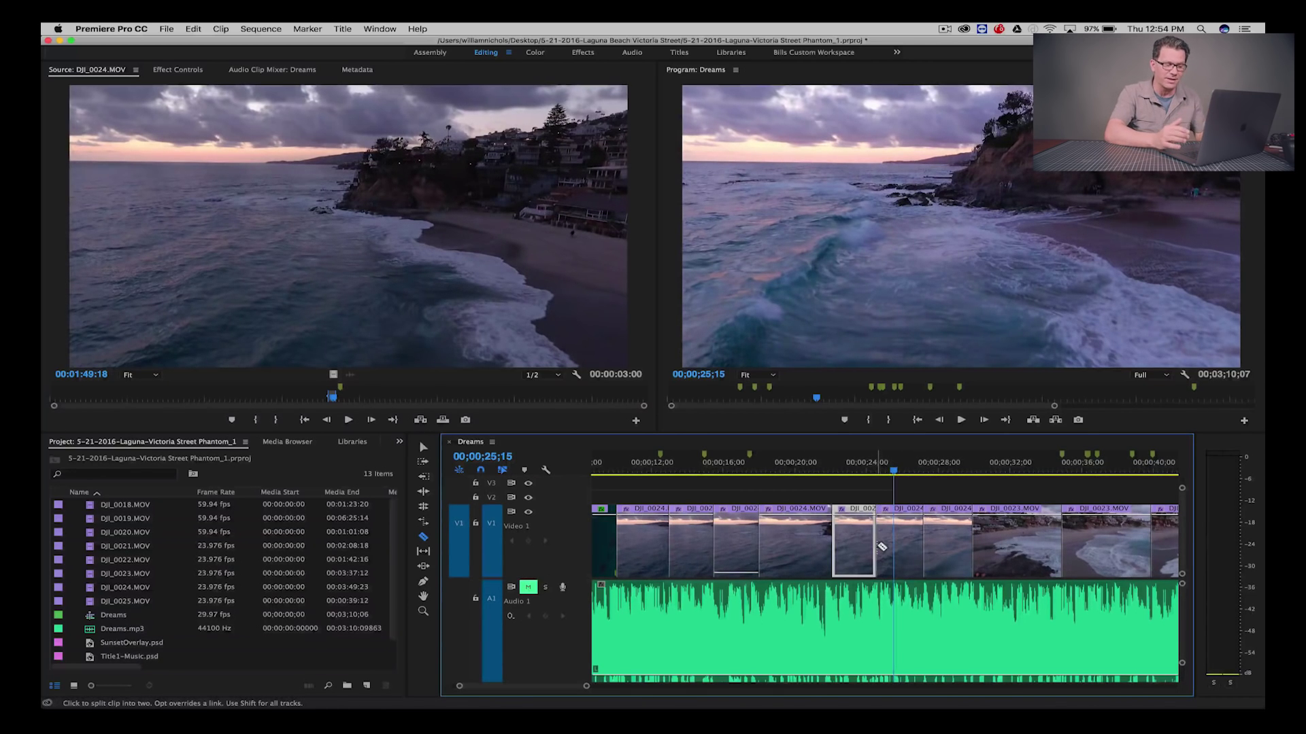
{"action": "key", "text": "super+z"}
{"action": "key", "text": "super+z"}
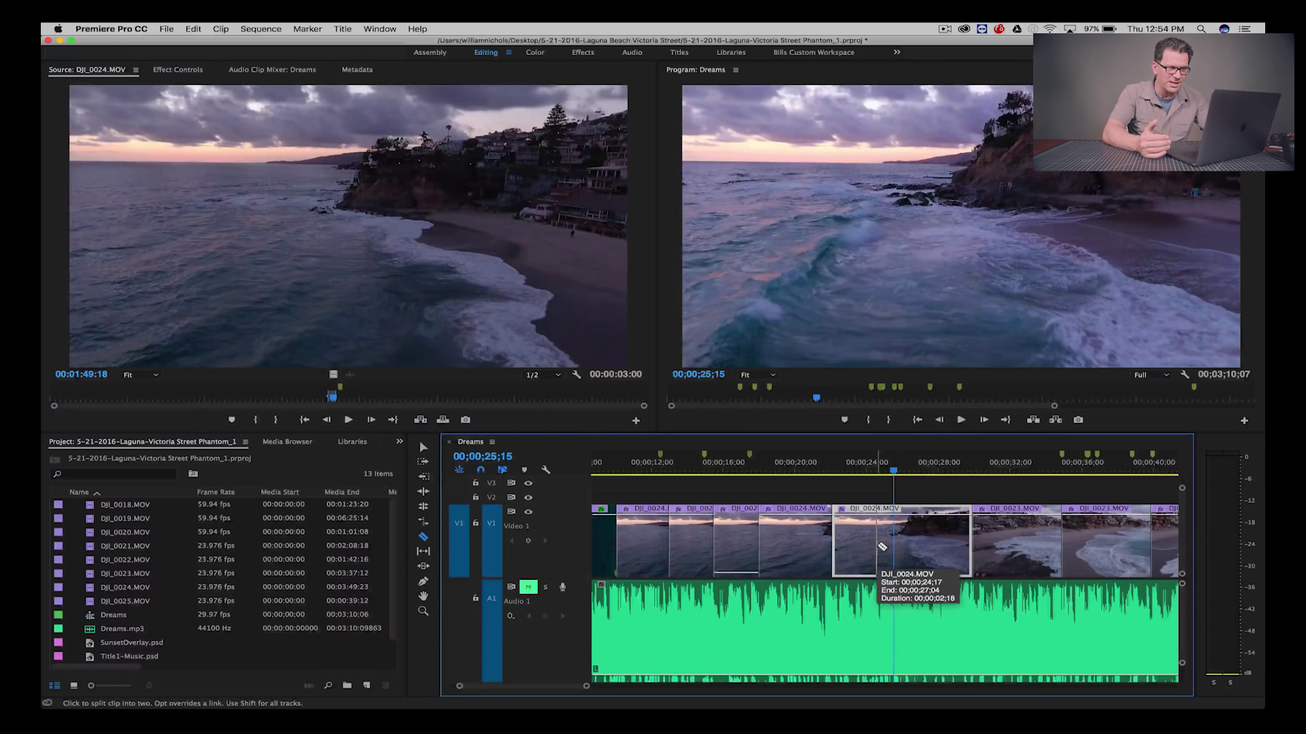
Split DJI_0024.MOV at the playhead at 00;00;24;02, 00;00;26;16 and 00;00;27;25
{"action": "key", "text": "Left"}
{"action": "key", "text": "Left"}
{"action": "key", "text": "Left"}
{"action": "key", "text": "Left"}
{"action": "key", "text": "Left"}
{"action": "key", "text": "Left"}
{"action": "key", "text": "Left"}
{"action": "key", "text": "Left"}
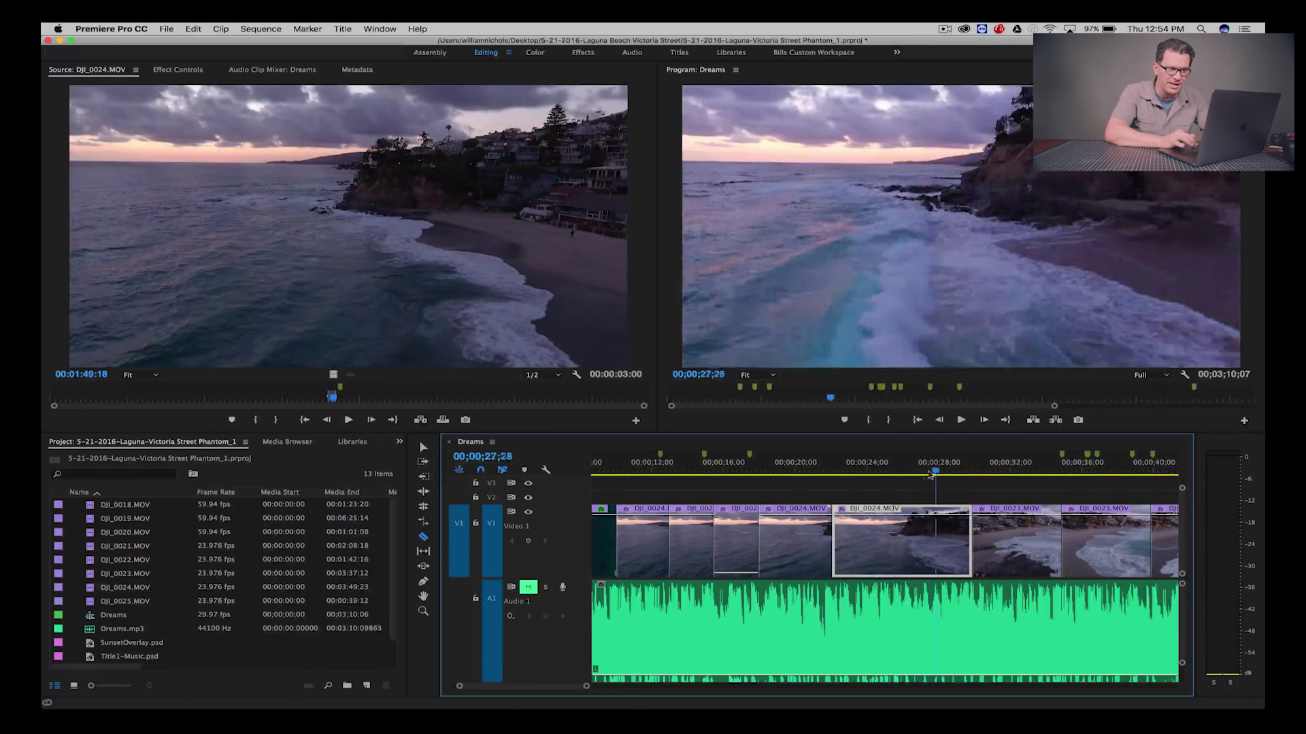
{"action": "left_click", "coordinate": [869, 473]}
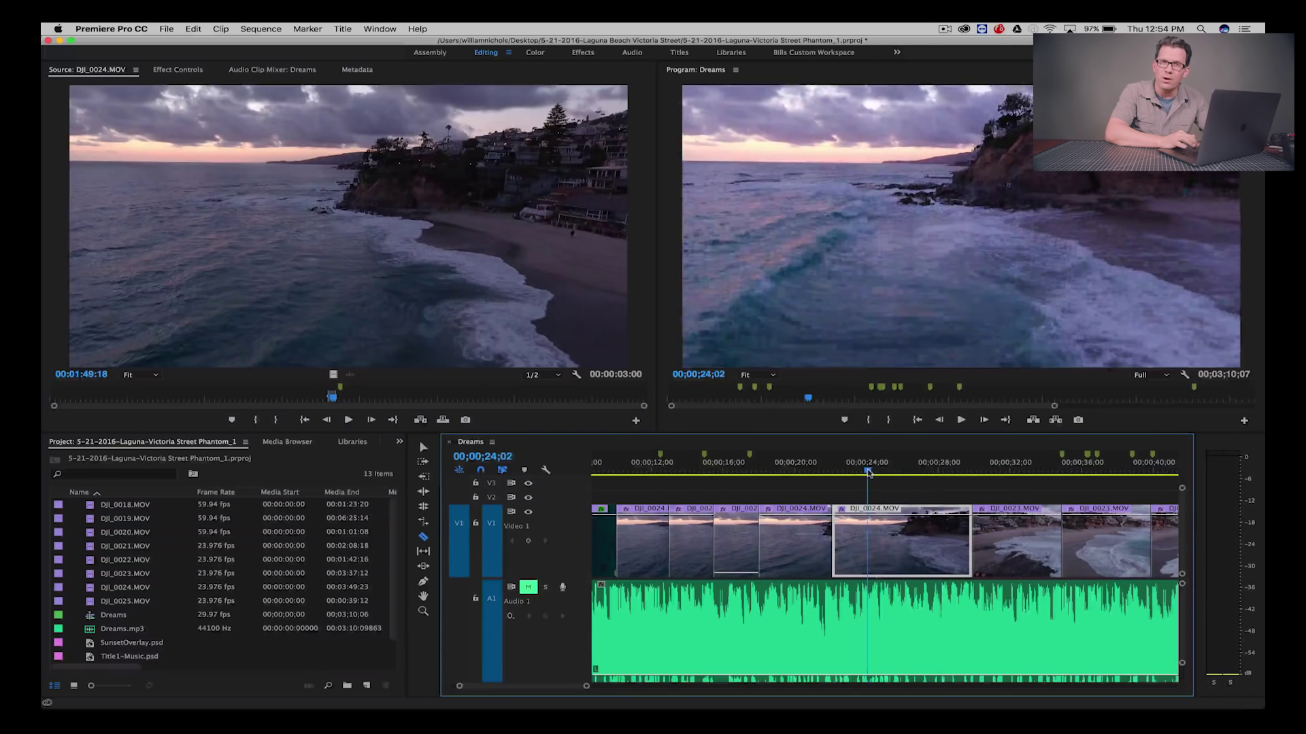
{"action": "key", "text": "super+k"}
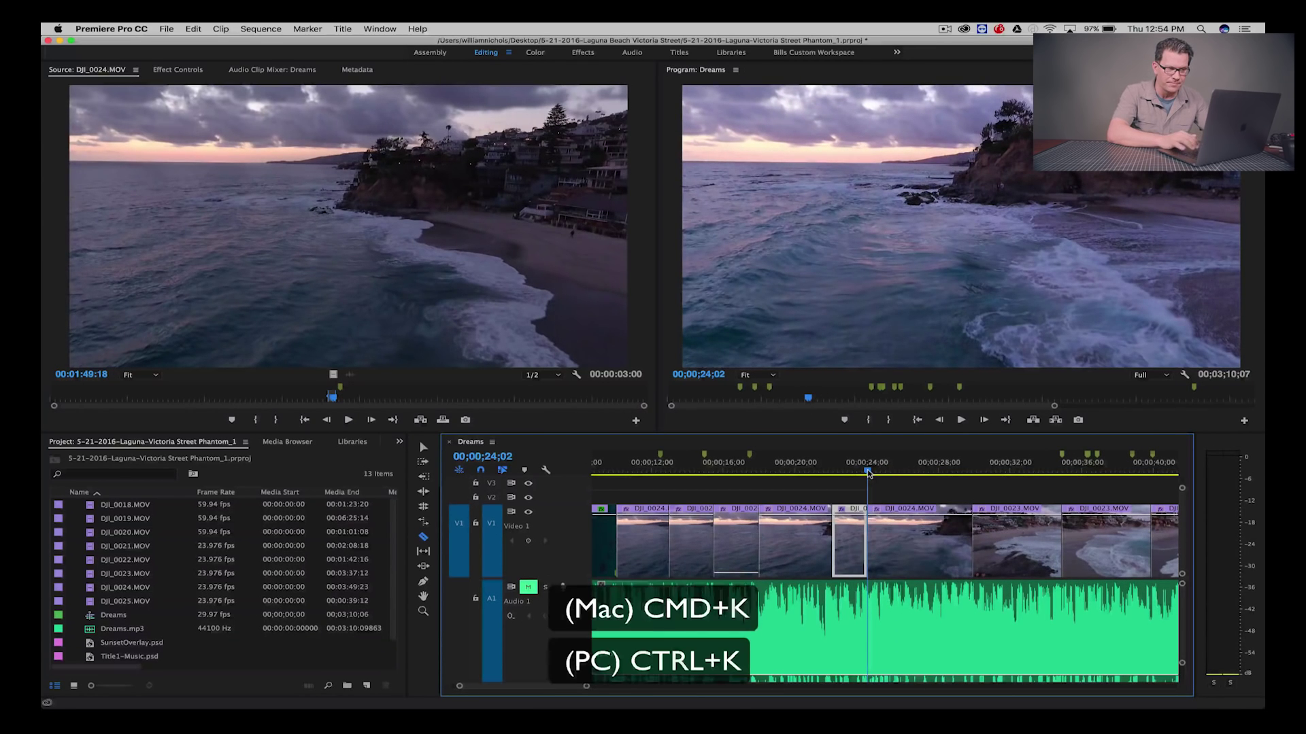
{"action": "left_click", "coordinate": [913, 469]}
{"action": "key", "text": "super+k"}
{"action": "left_click", "coordinate": [935, 470]}
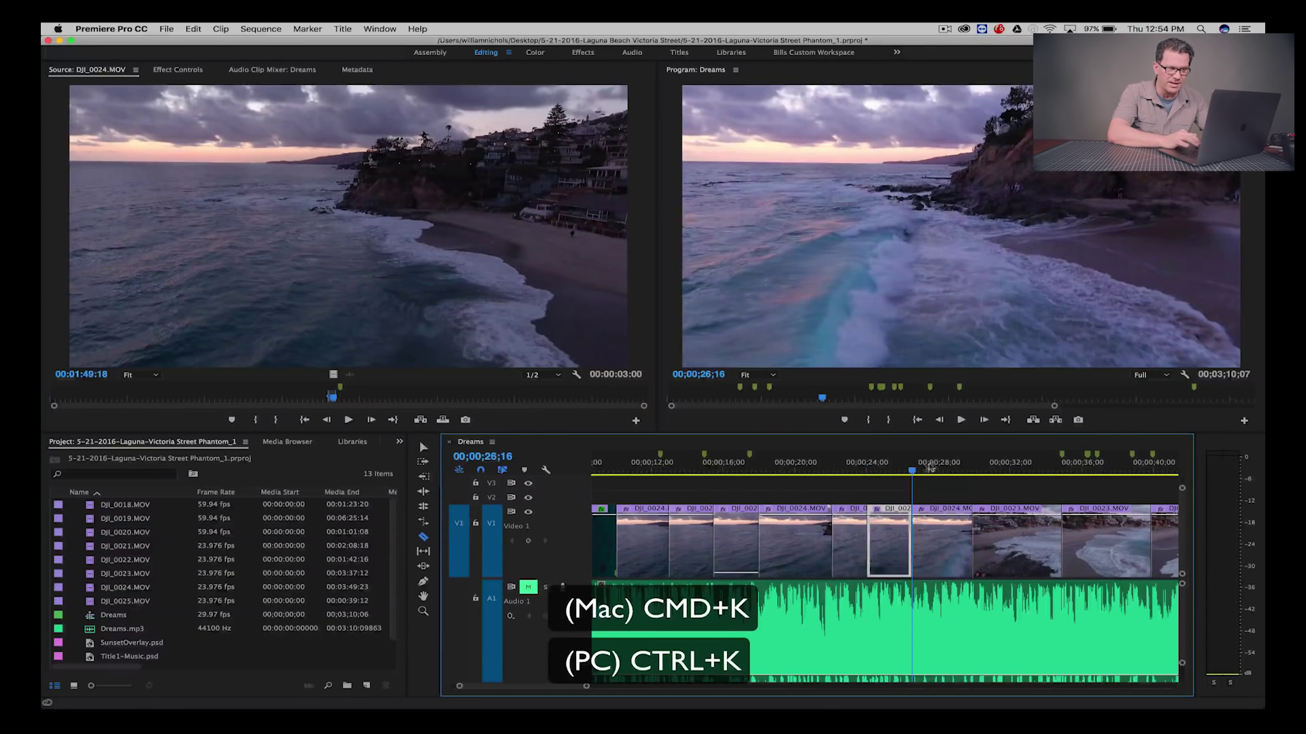
{"action": "key", "text": "super+k"}
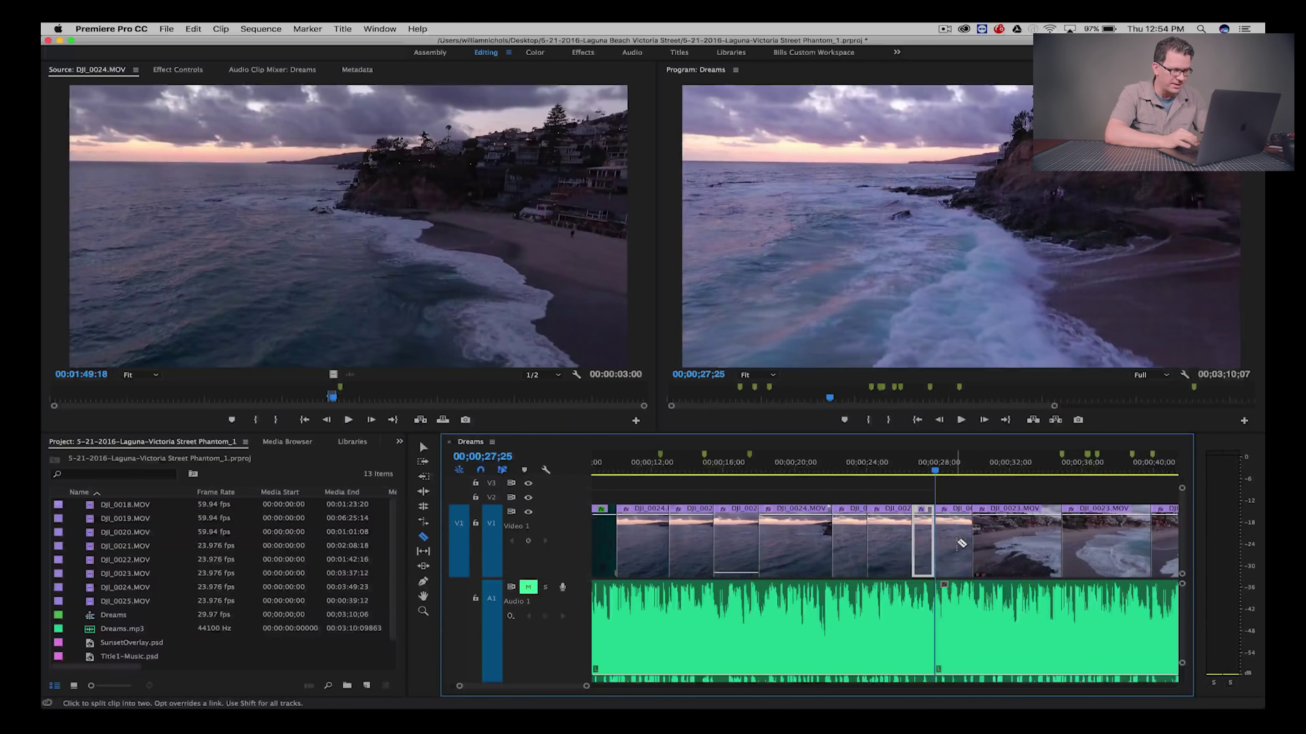
Undo the splits, test new cuts around 00;00;24;22–24;26, and scrub back through DJI_0024
{"action": "key", "text": "super+z"}
{"action": "key", "text": "super+z"}
{"action": "key", "text": "super+z"}
{"action": "key", "text": "super+z"}
{"action": "key", "text": "super+z"}
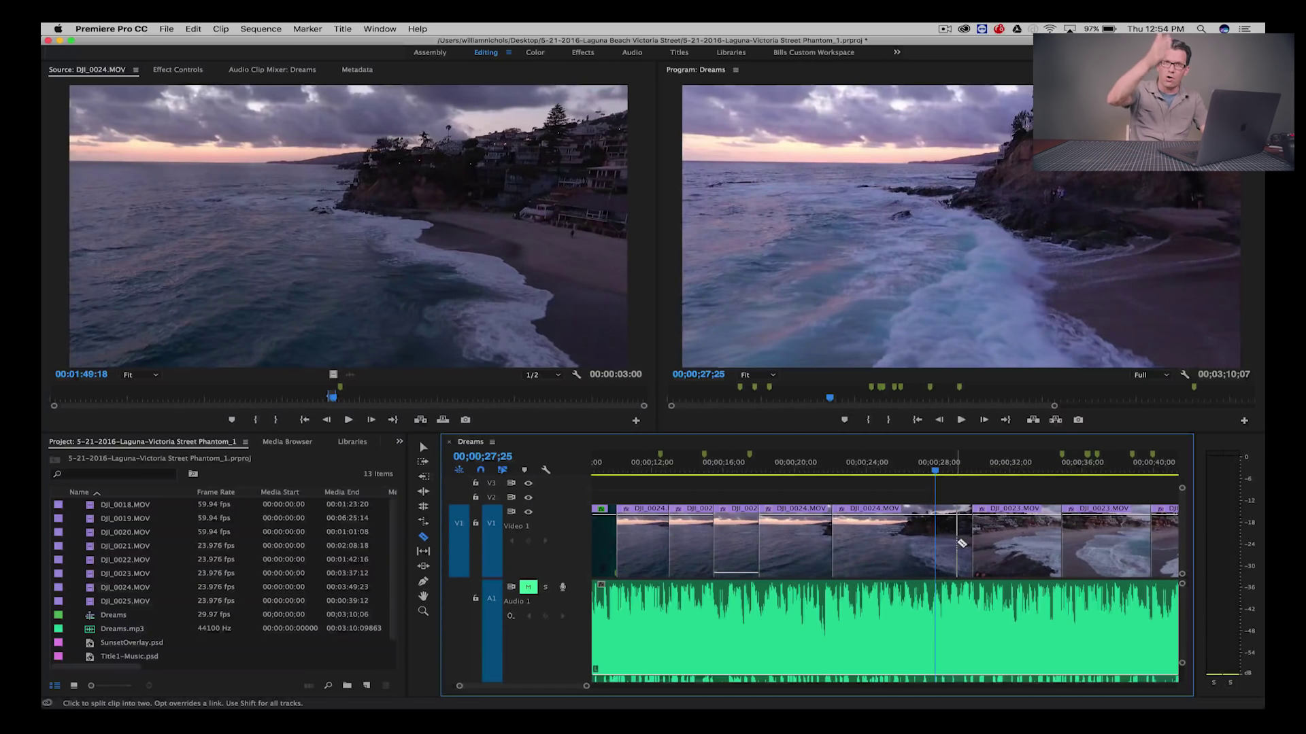
{"action": "left_click_drag", "start_coordinate": [935, 473], "coordinate": [862, 476]}
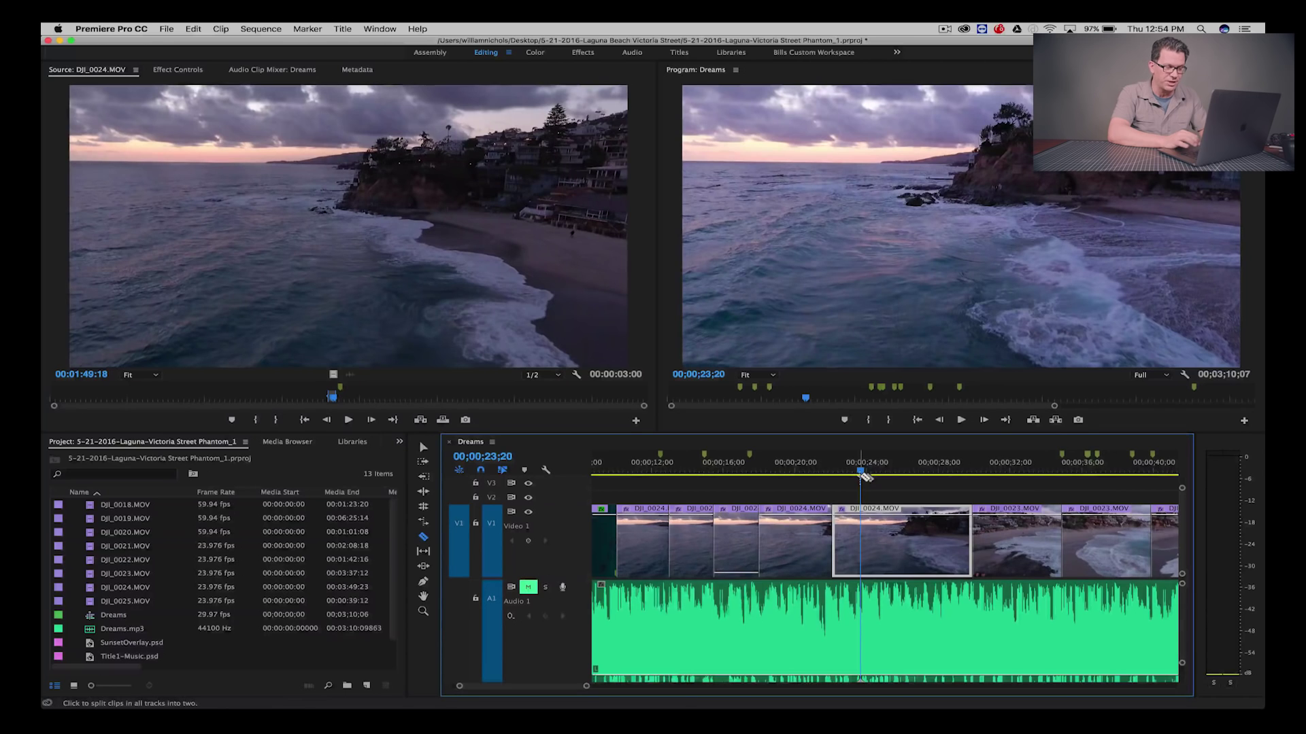
{"action": "key", "text": "shift+super+k"}
{"action": "left_click_drag", "start_coordinate": [863, 476], "coordinate": [923, 475]}
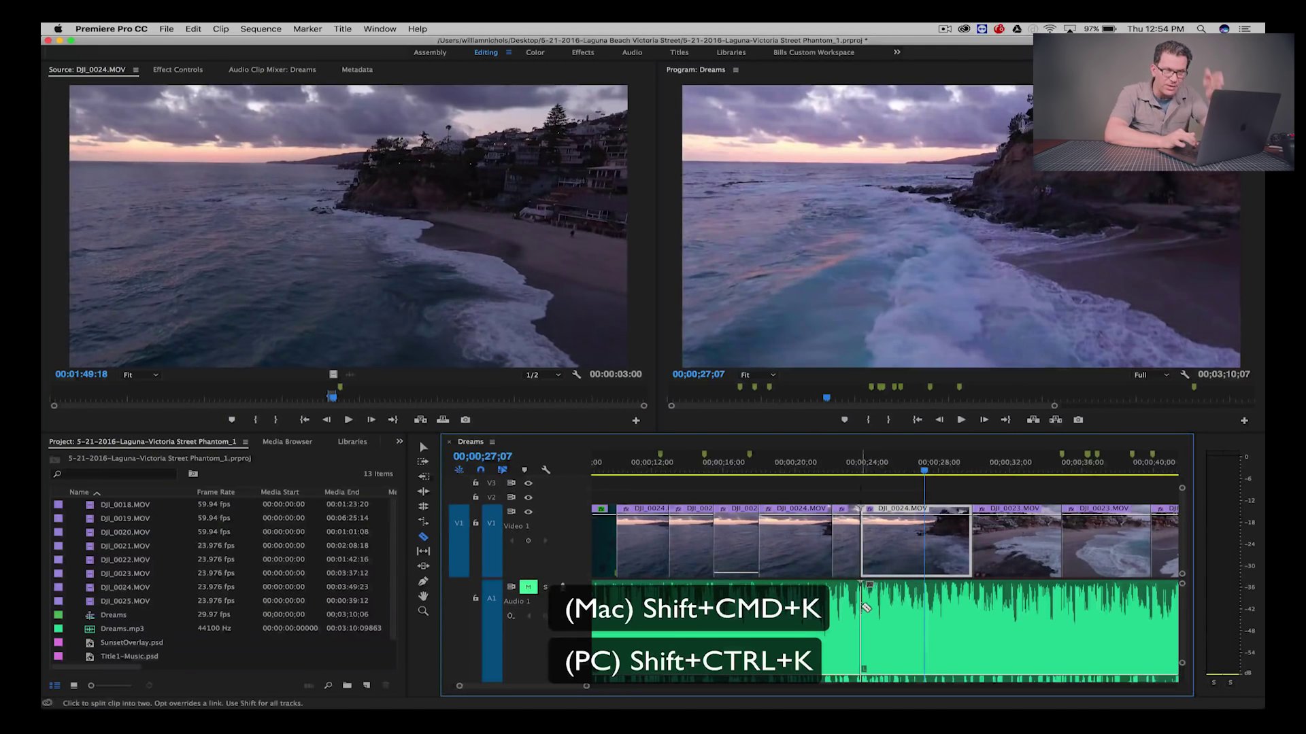
{"action": "left_click", "coordinate": [918, 504]}
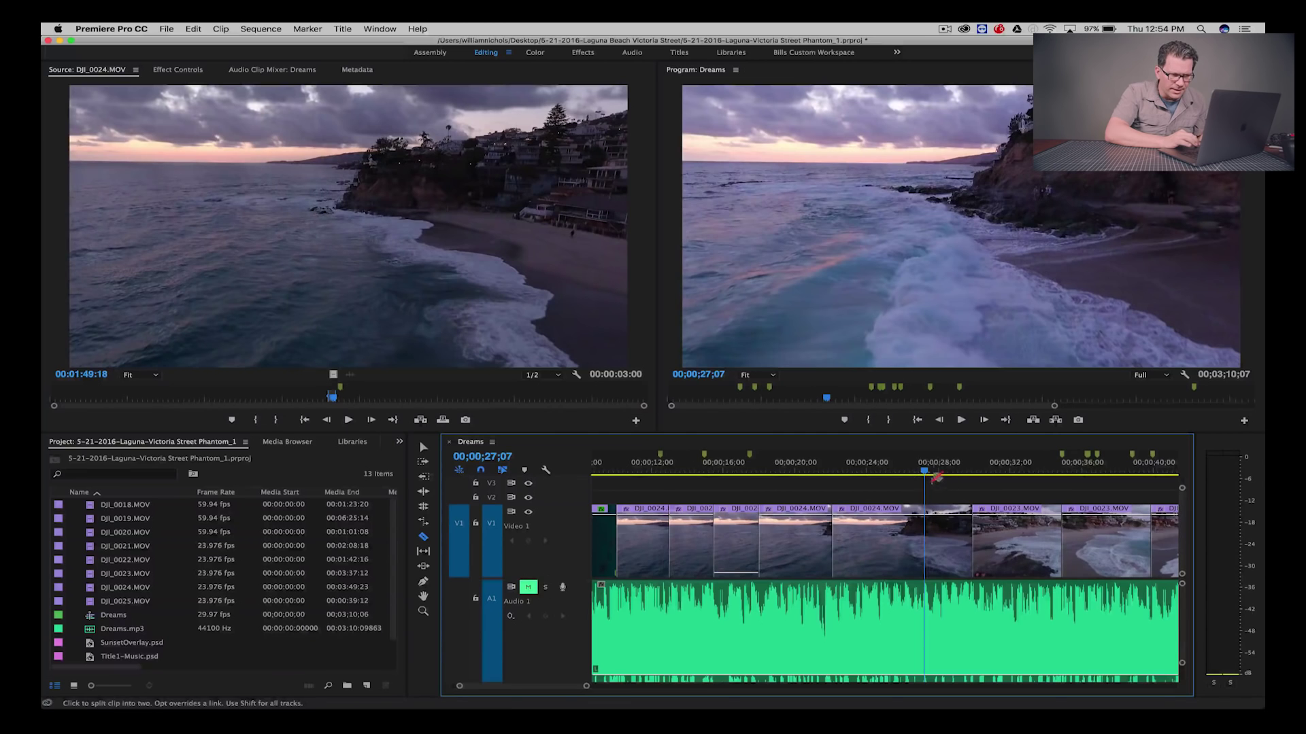
{"action": "left_click_drag", "start_coordinate": [925, 468], "coordinate": [892, 463]}
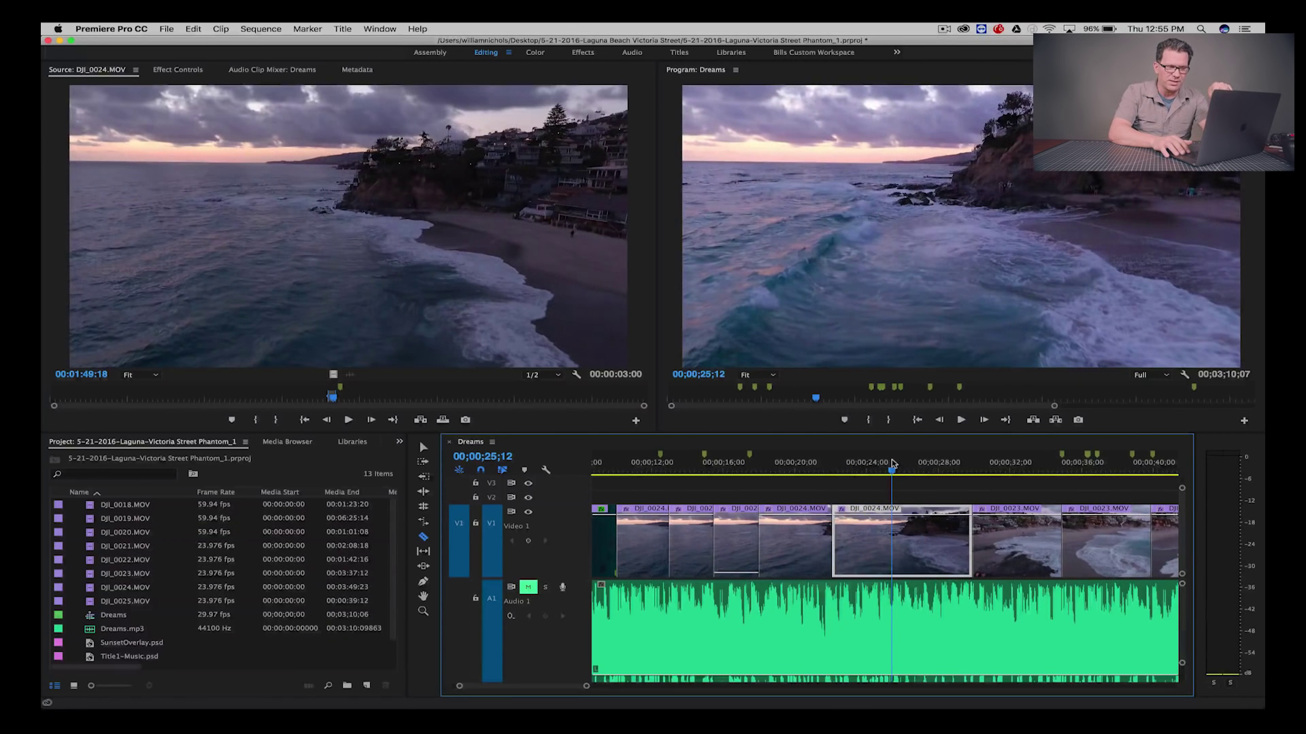
{"action": "key", "text": "Up"}
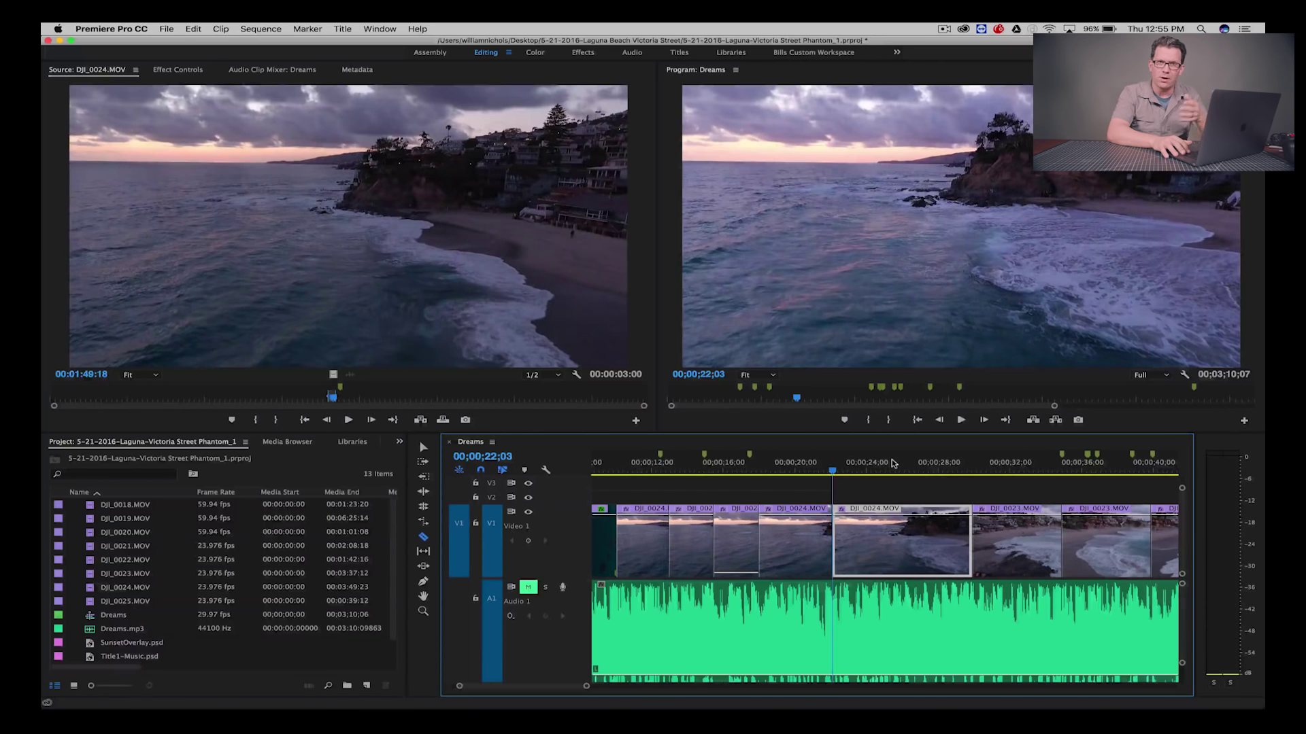
{"action": "key", "text": "Up"}
{"action": "key", "text": "Up"}
{"action": "key", "text": "Down"}
{"action": "key", "text": "Down"}
{"action": "key", "text": "Down"}
{"action": "key", "text": "Down"}
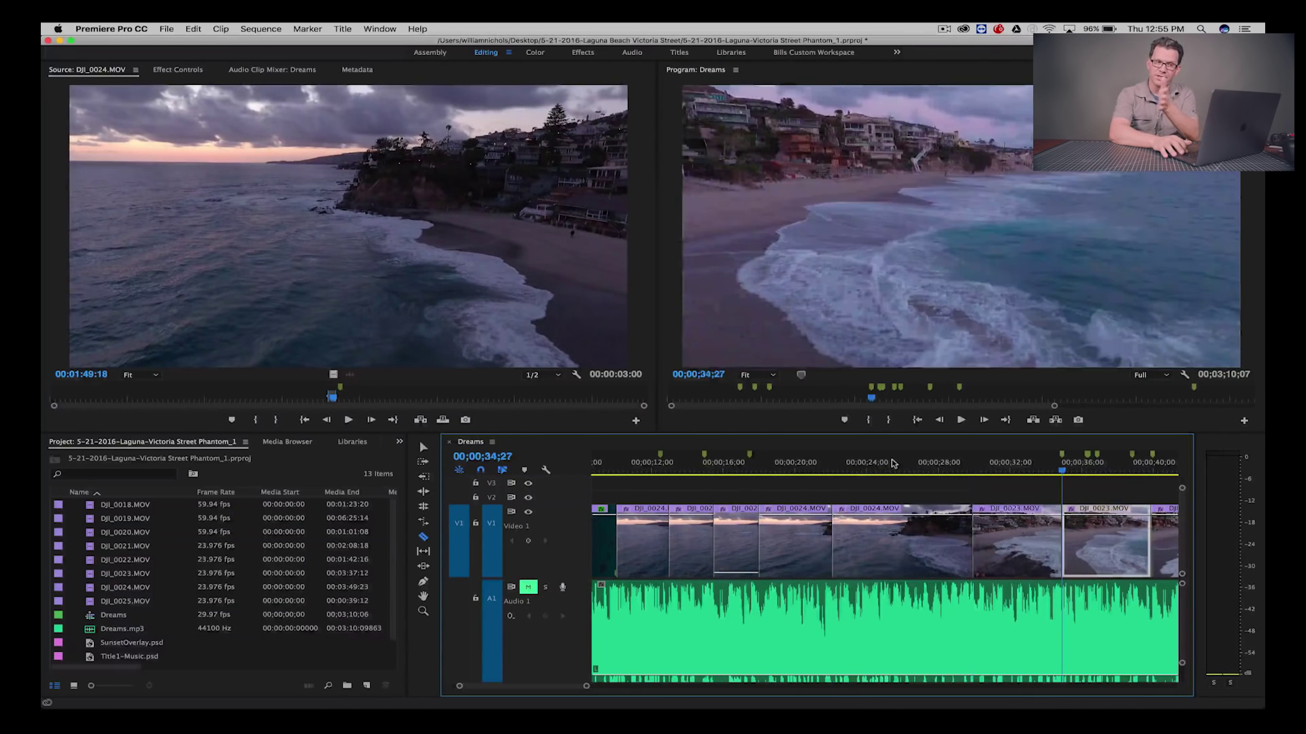
{"action": "key", "text": "Up"}
{"action": "key", "text": "Up"}
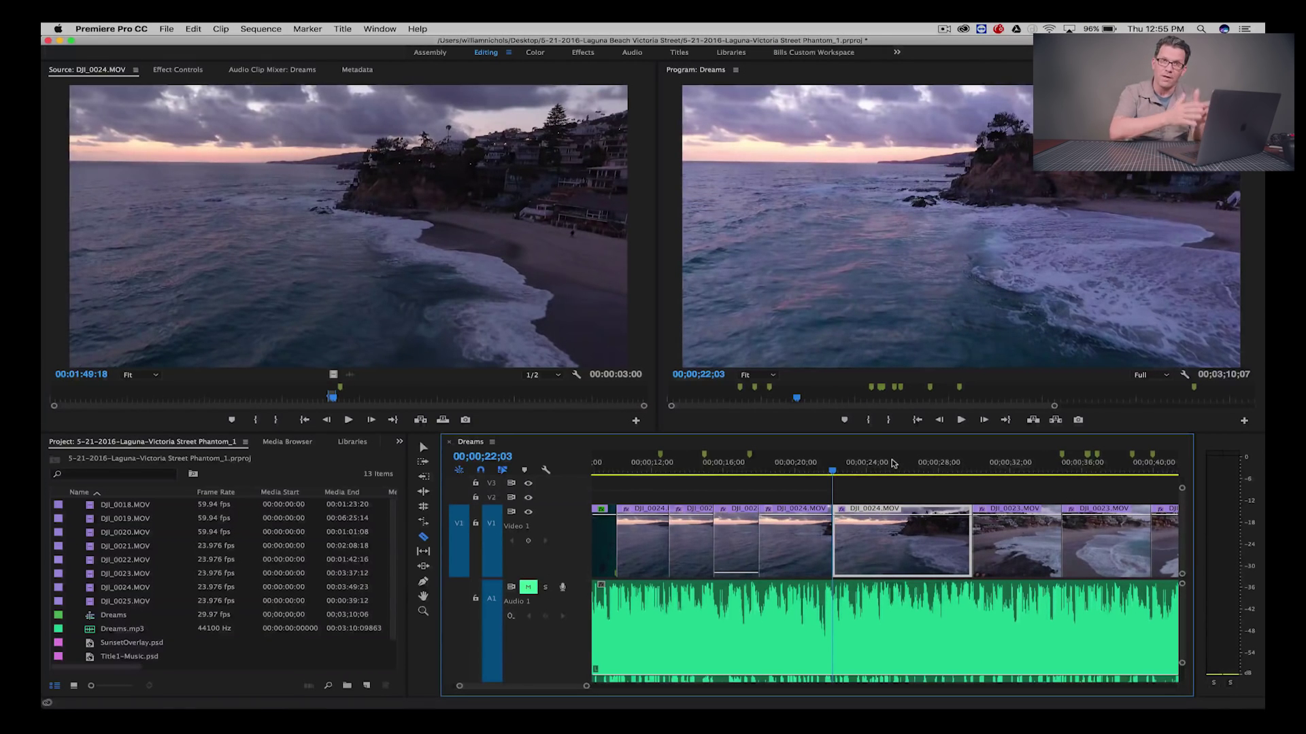
{"action": "key", "text": "Up"}
{"action": "key", "text": "Up"}
{"action": "key", "text": "Up"}
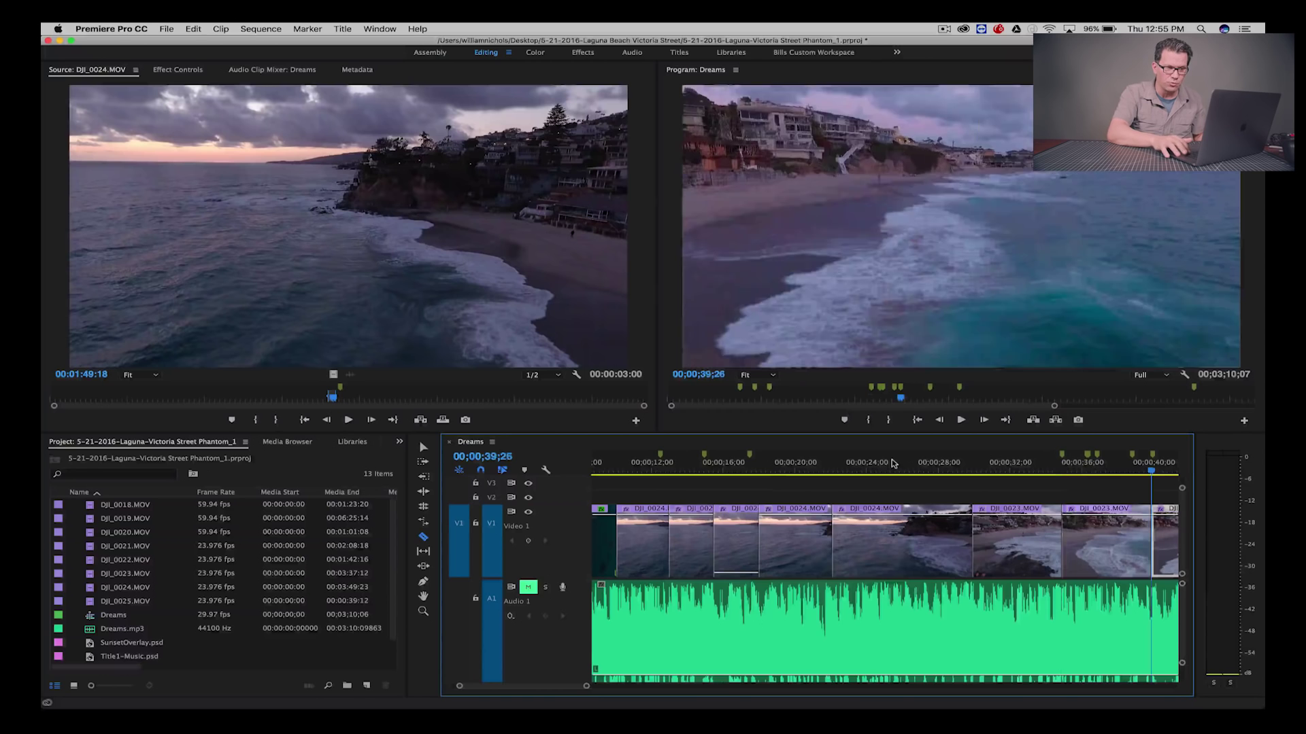
{"action": "key", "text": "Down"}
{"action": "key", "text": "Down"}
{"action": "key", "text": "Down"}
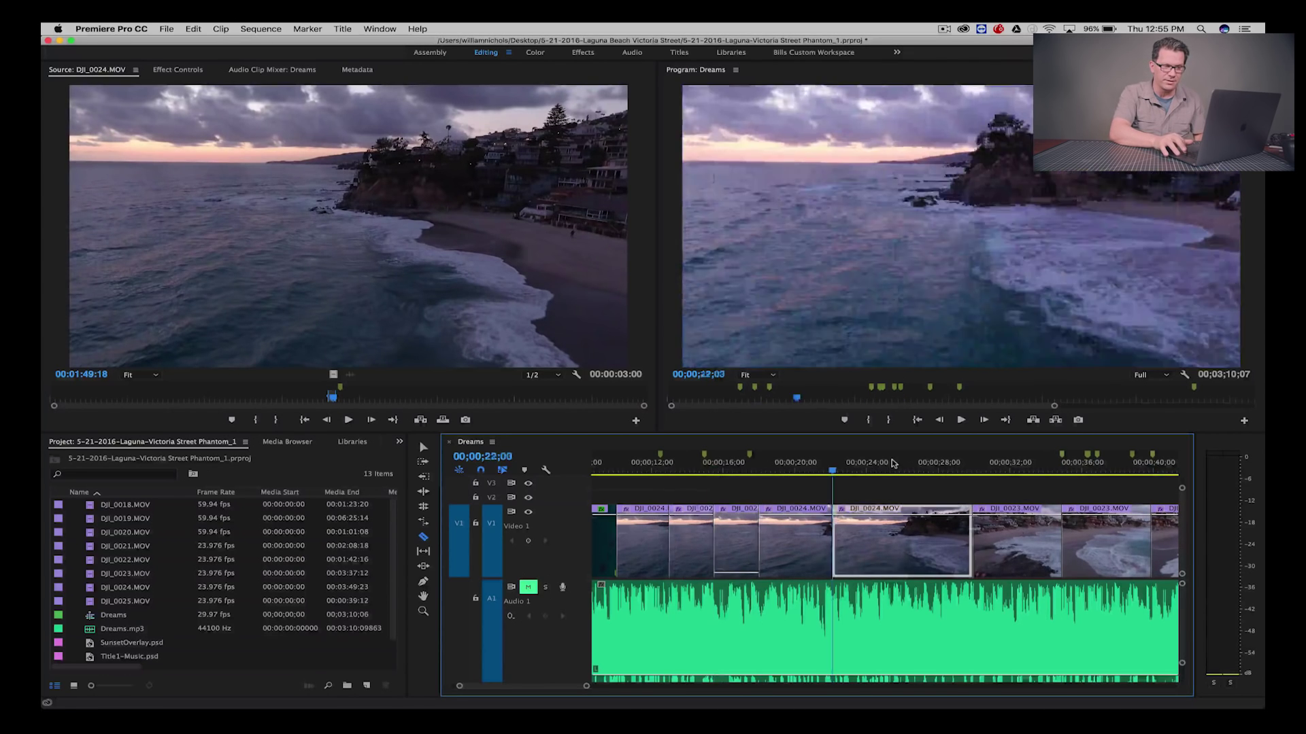
{"action": "key", "text": "Down"}
{"action": "key", "text": "Down"}
{"action": "key", "text": "Up"}
{"action": "key", "text": "Up"}
{"action": "key", "text": "Up"}
{"action": "key", "text": "Down"}
{"action": "key", "text": "Down"}
{"action": "key", "text": "Down"}
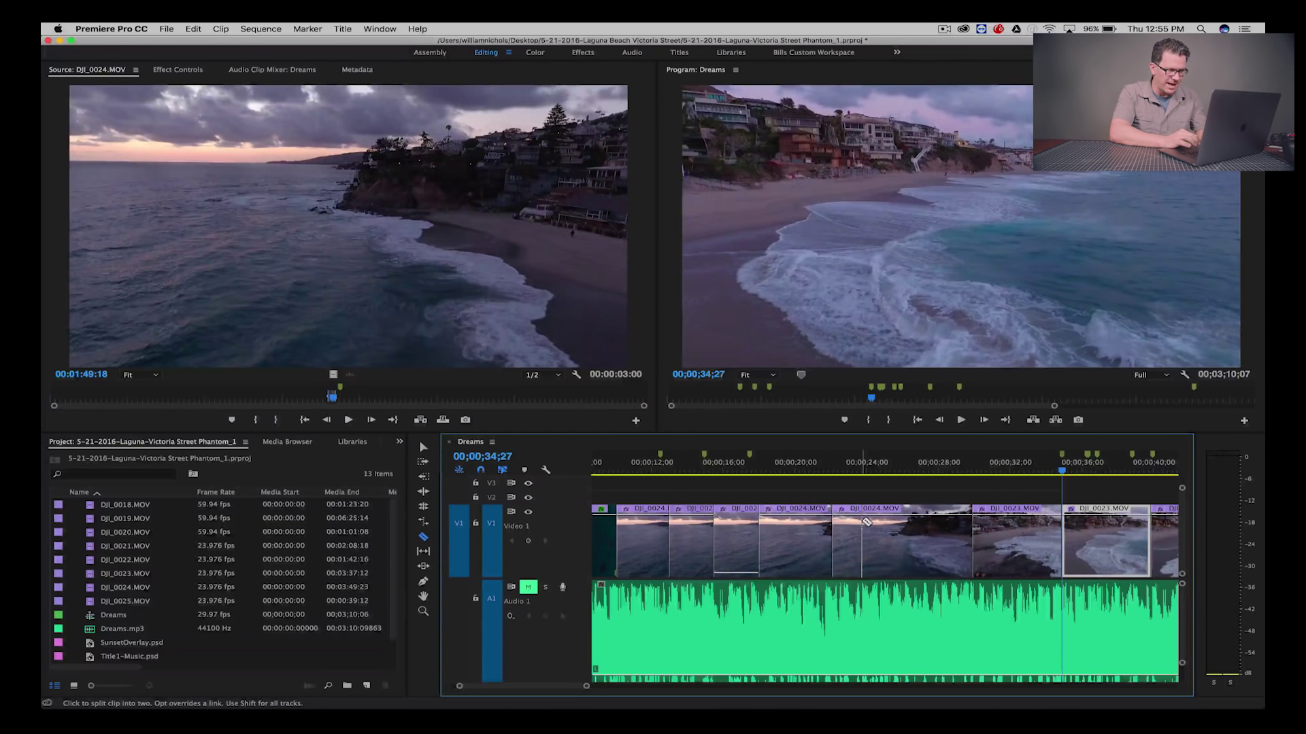
Split DJI_0024 at 23;21, 25;29 and 28;05, then slide the pieces along V1 to close gaps
{"action": "key", "text": "v"}
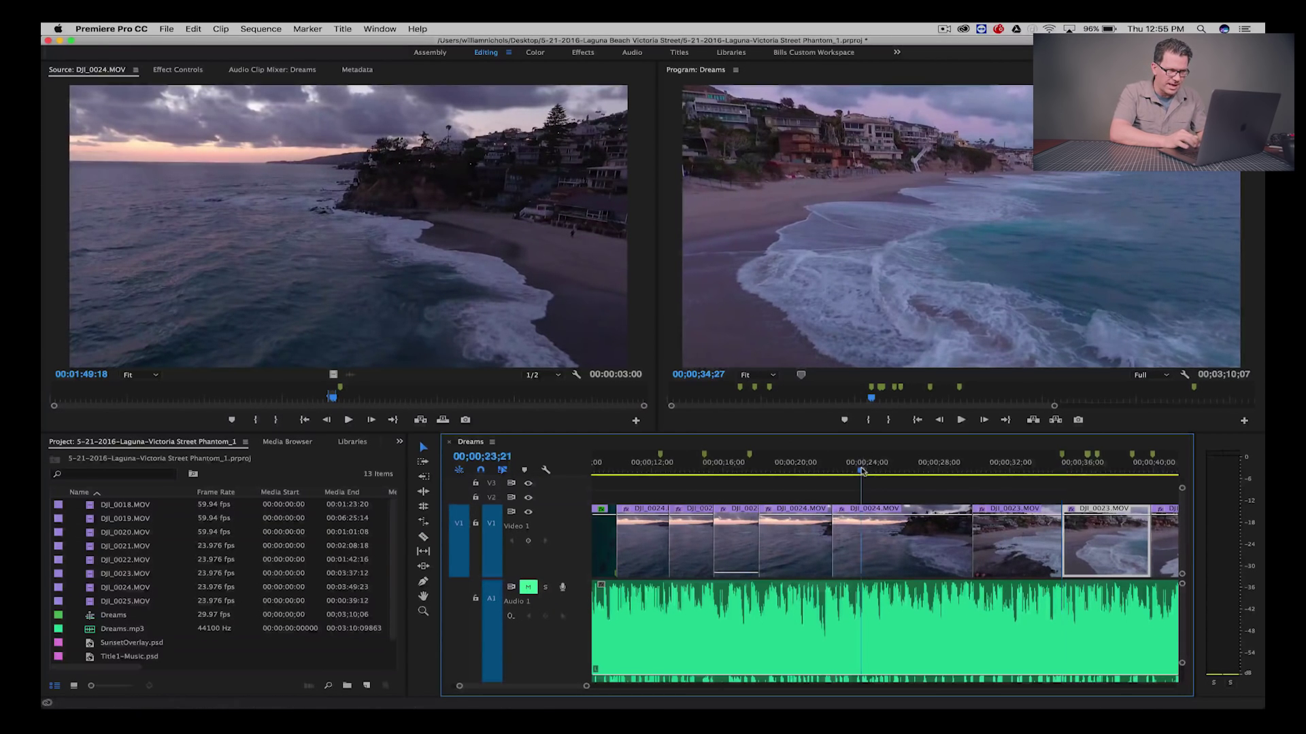
{"action": "left_click", "coordinate": [862, 471]}
{"action": "key", "text": "super+k"}
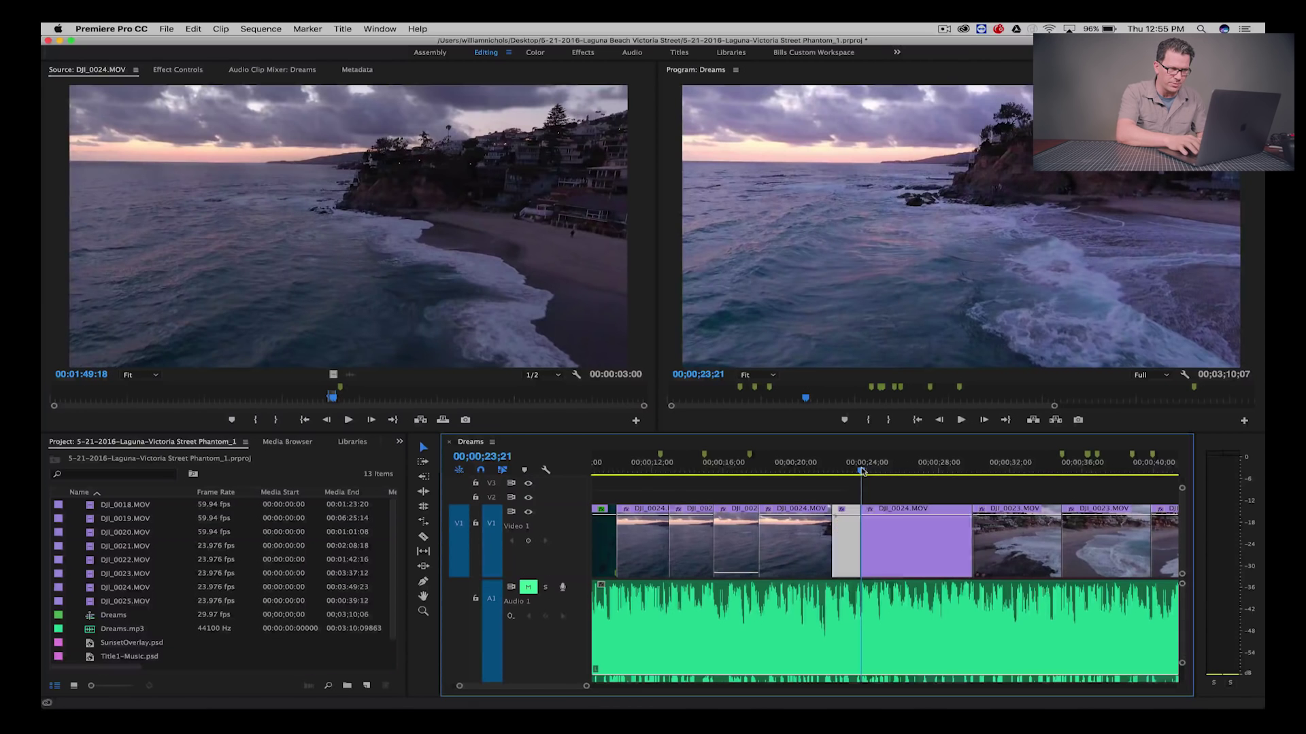
{"action": "left_click", "coordinate": [901, 470]}
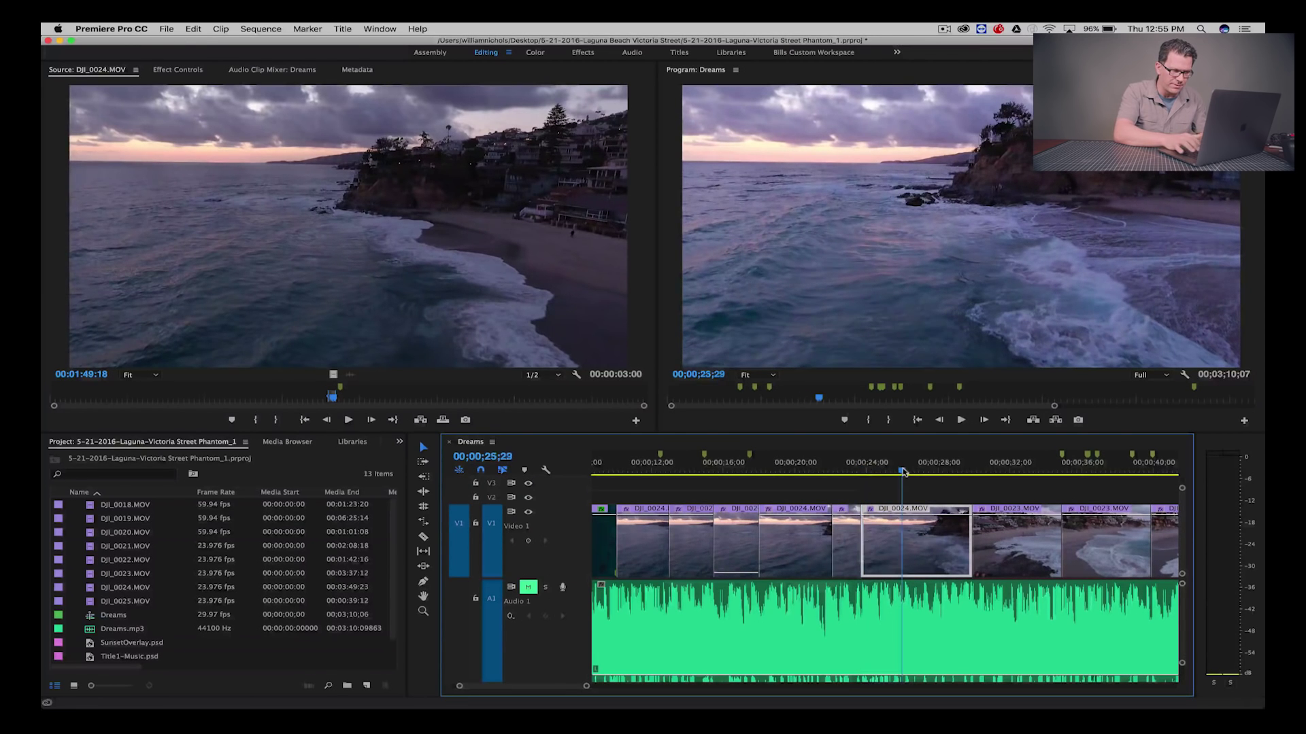
{"action": "key", "text": "super+k"}
{"action": "left_click", "coordinate": [941, 471]}
{"action": "key", "text": "super+k"}
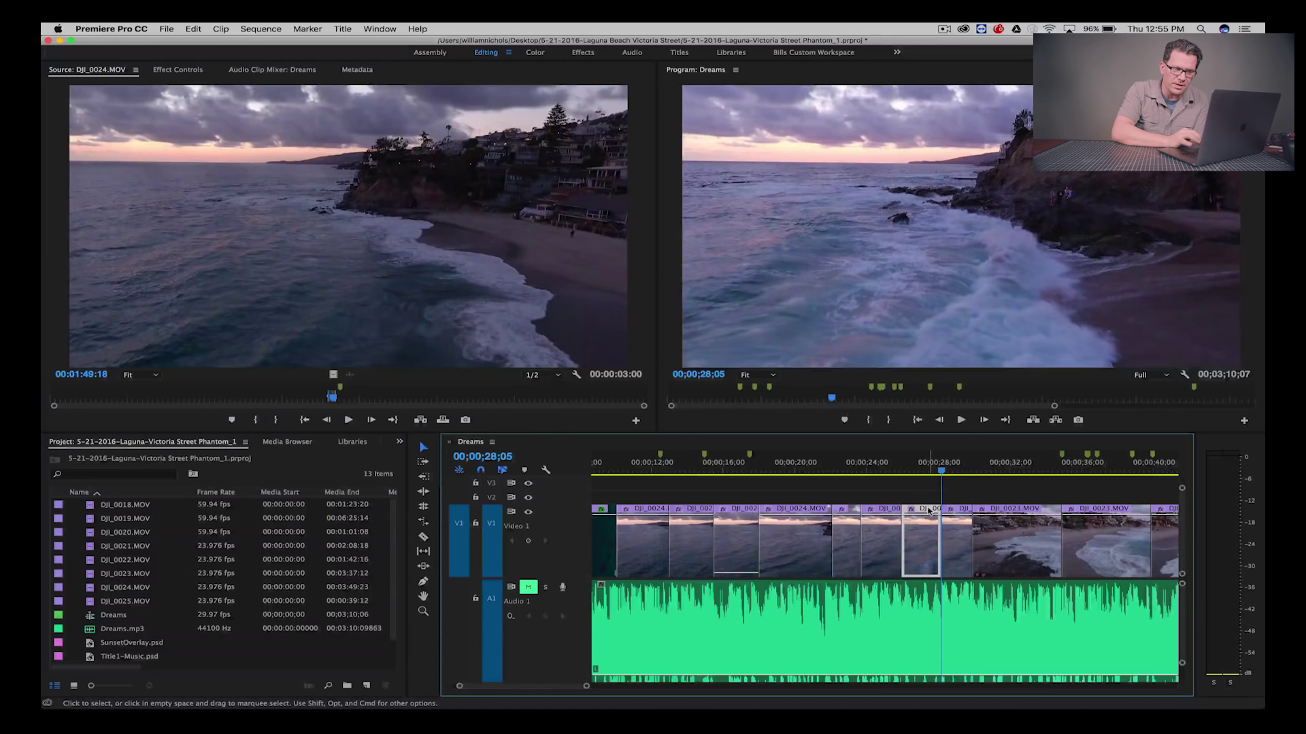
{"action": "left_click_drag", "start_coordinate": [921, 510], "coordinate": [834, 510]}
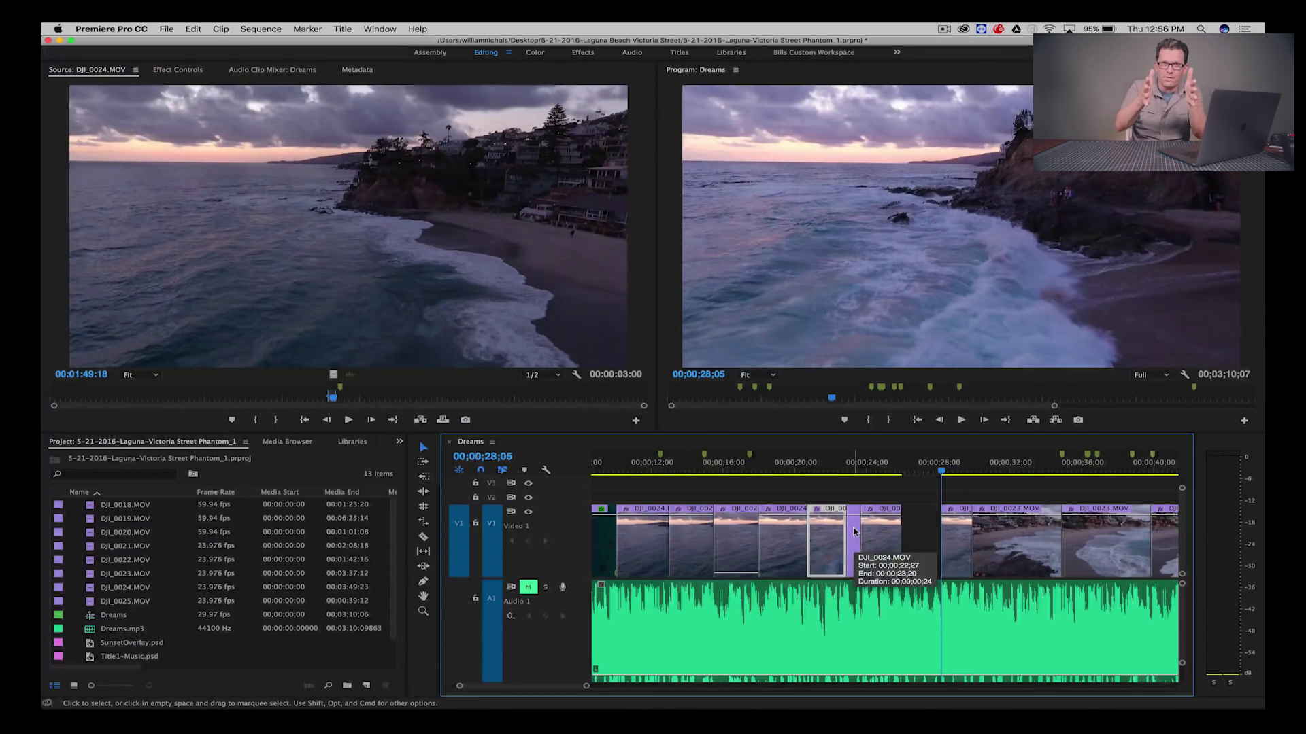
{"action": "left_click_drag", "start_coordinate": [855, 532], "coordinate": [914, 519]}
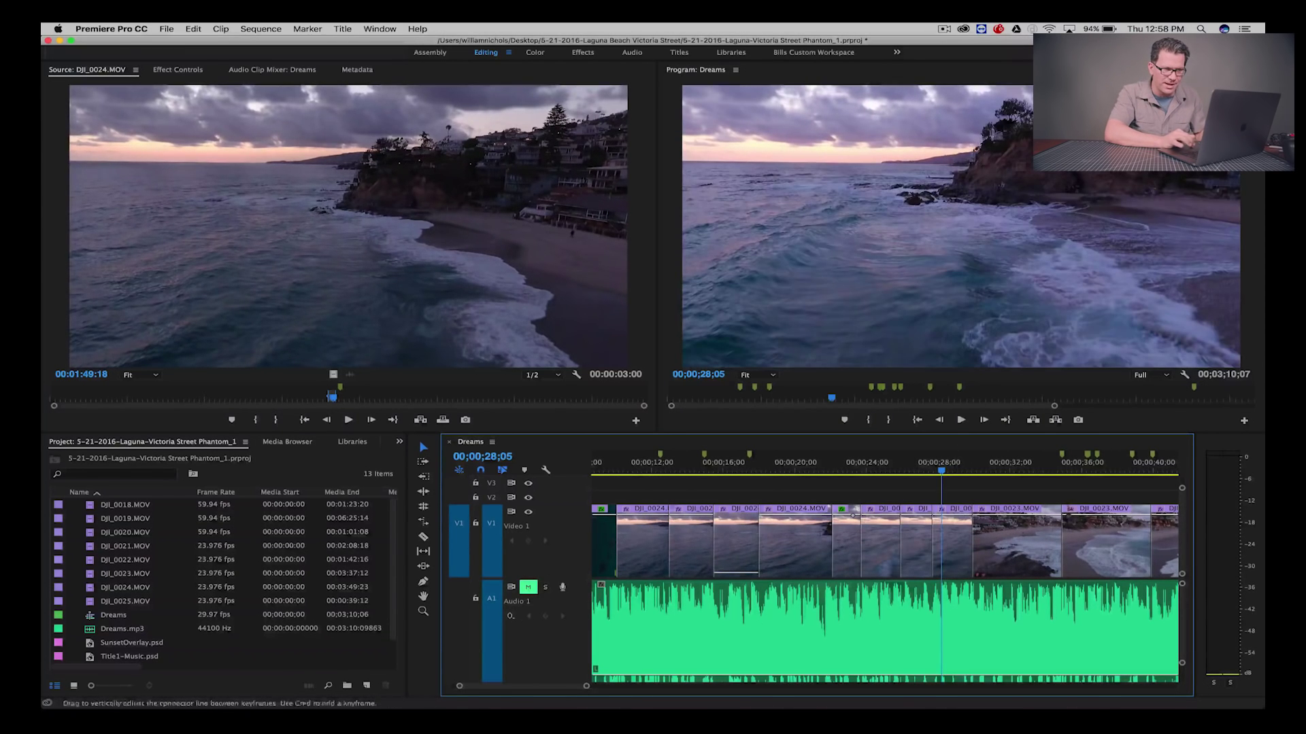
Move the DJI_0023 clip earlier to sit among the DJI_0024 pieces near 00;00;15
{"action": "left_click", "coordinate": [1099, 510]}
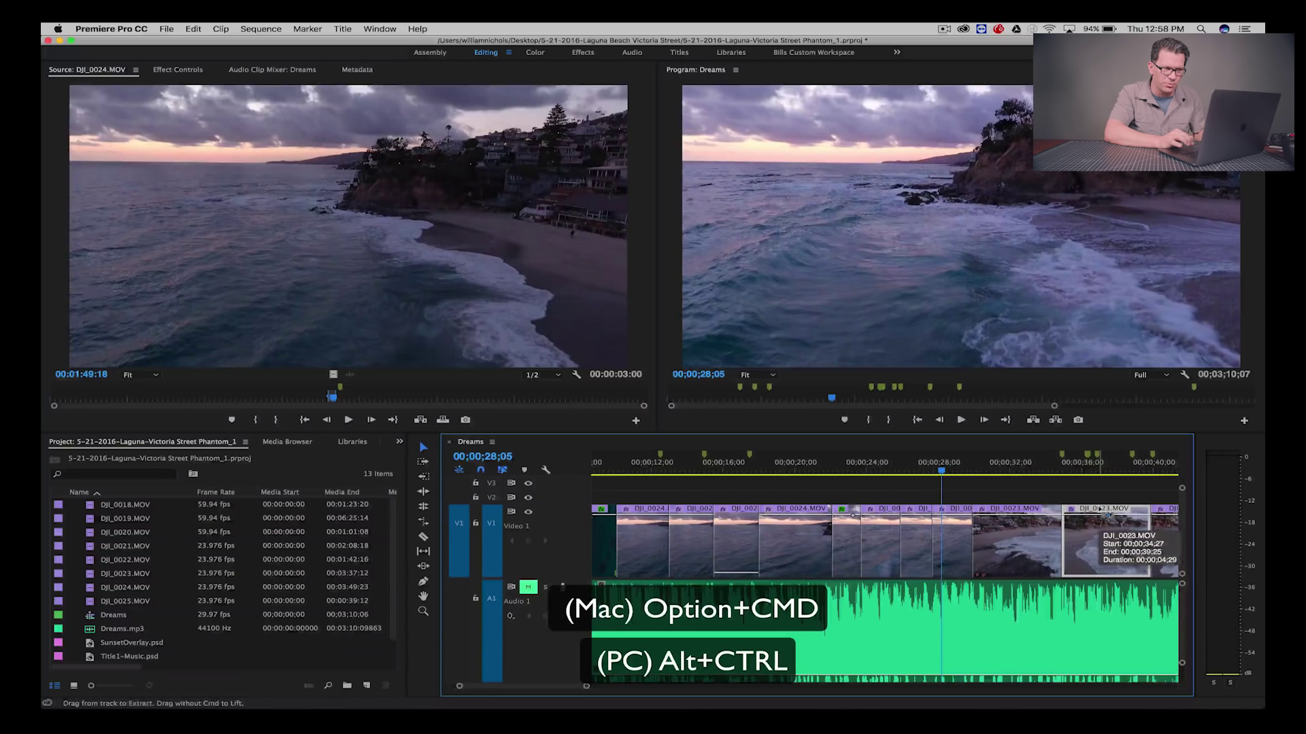
{"action": "left_click_drag", "start_coordinate": [1104, 515], "coordinate": [757, 539]}
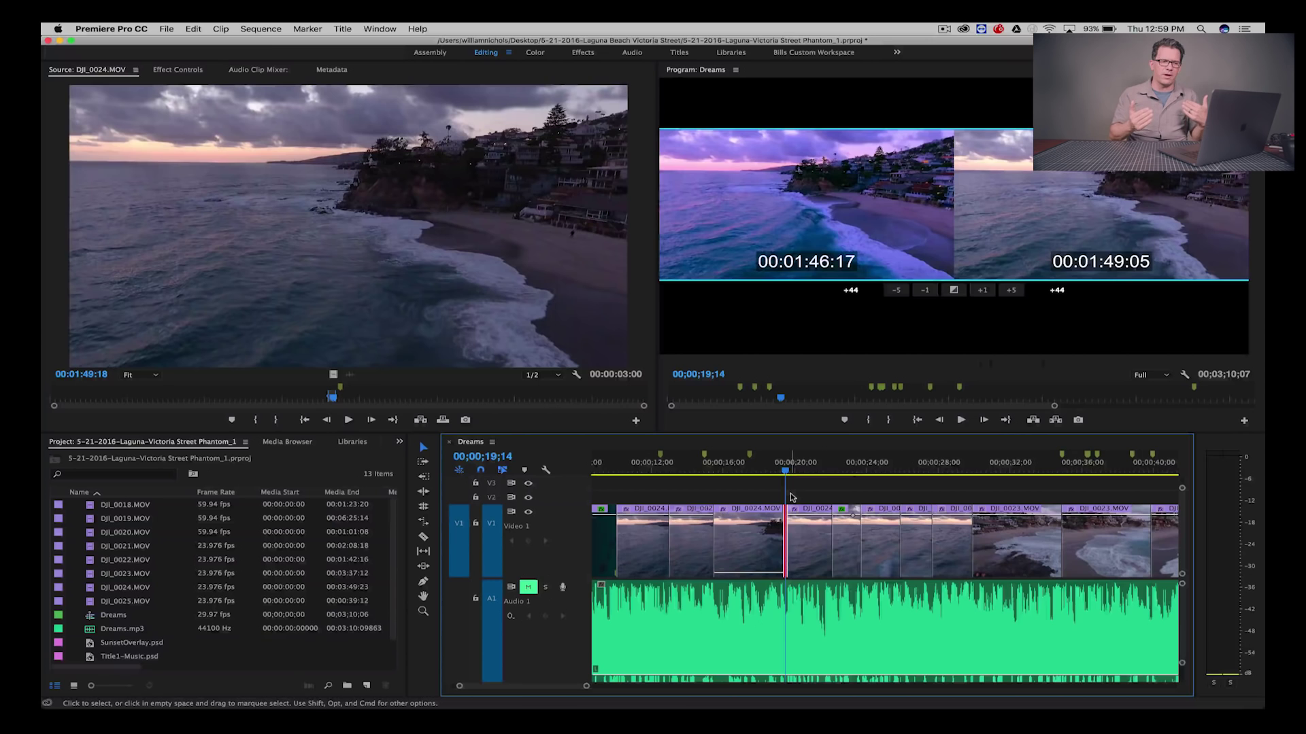
Exit trim mode, then select all clips, deselect them, and select all clips again
{"action": "left_click", "coordinate": [792, 497]}
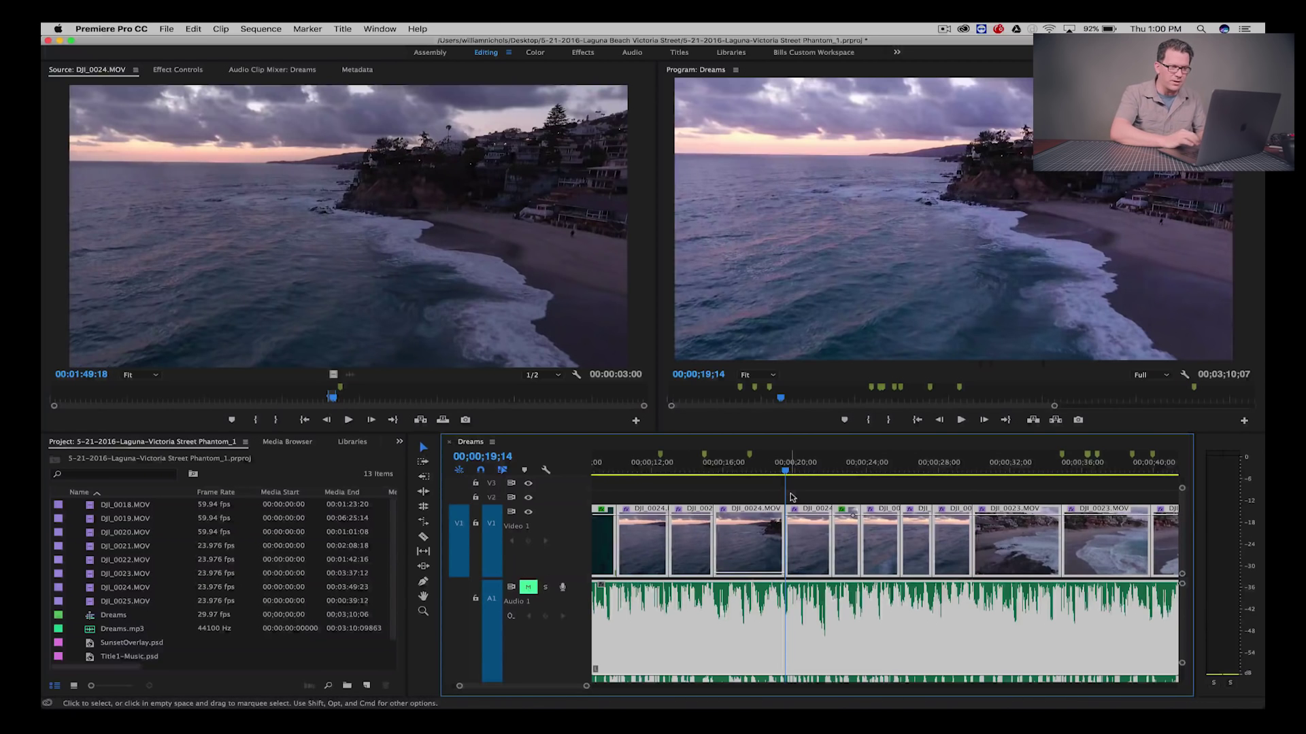
{"action": "key", "text": "super+a"}
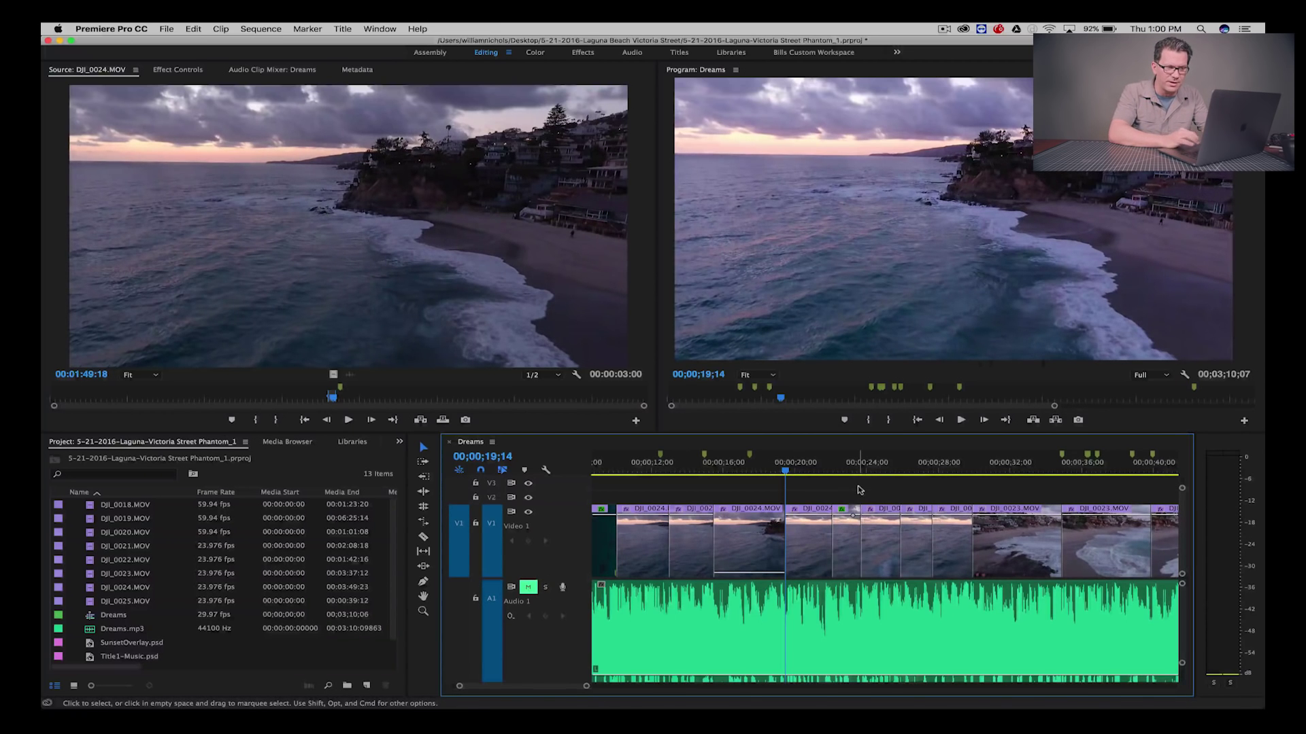
{"action": "key", "text": "super+shift+a"}
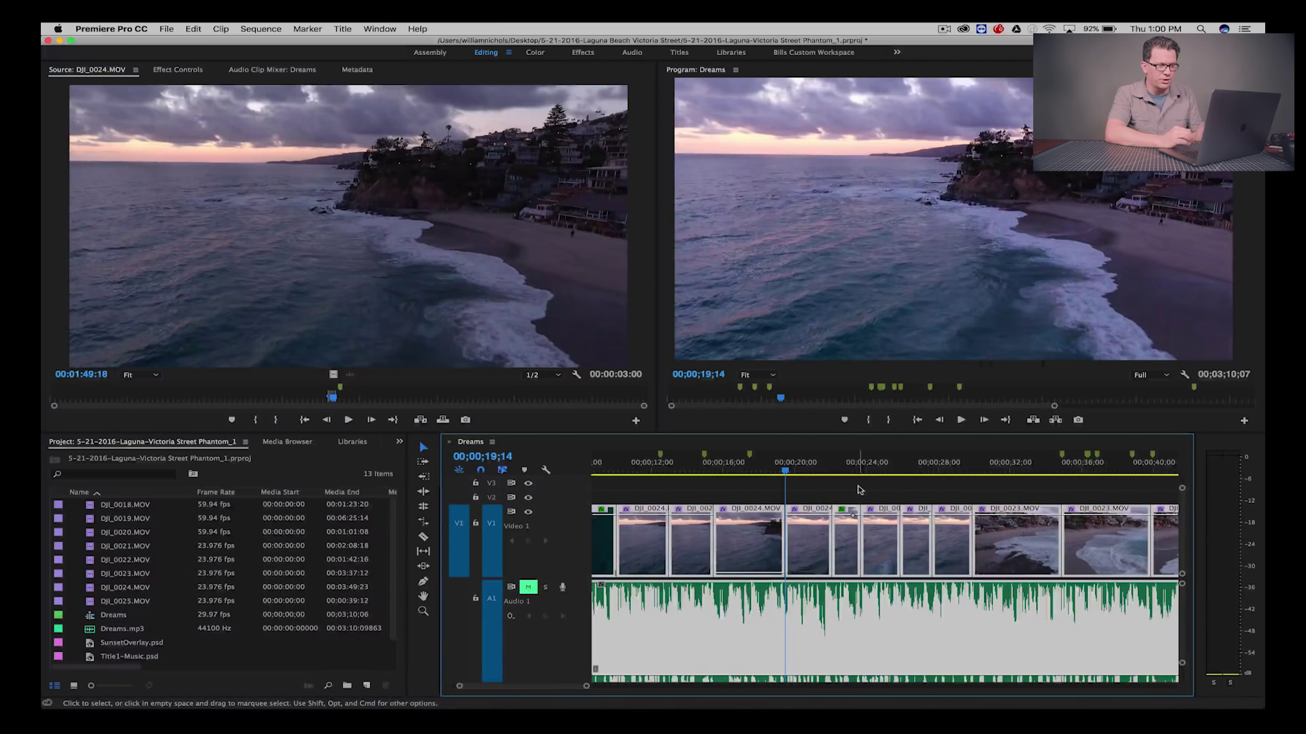
{"action": "key", "text": "super+a"}
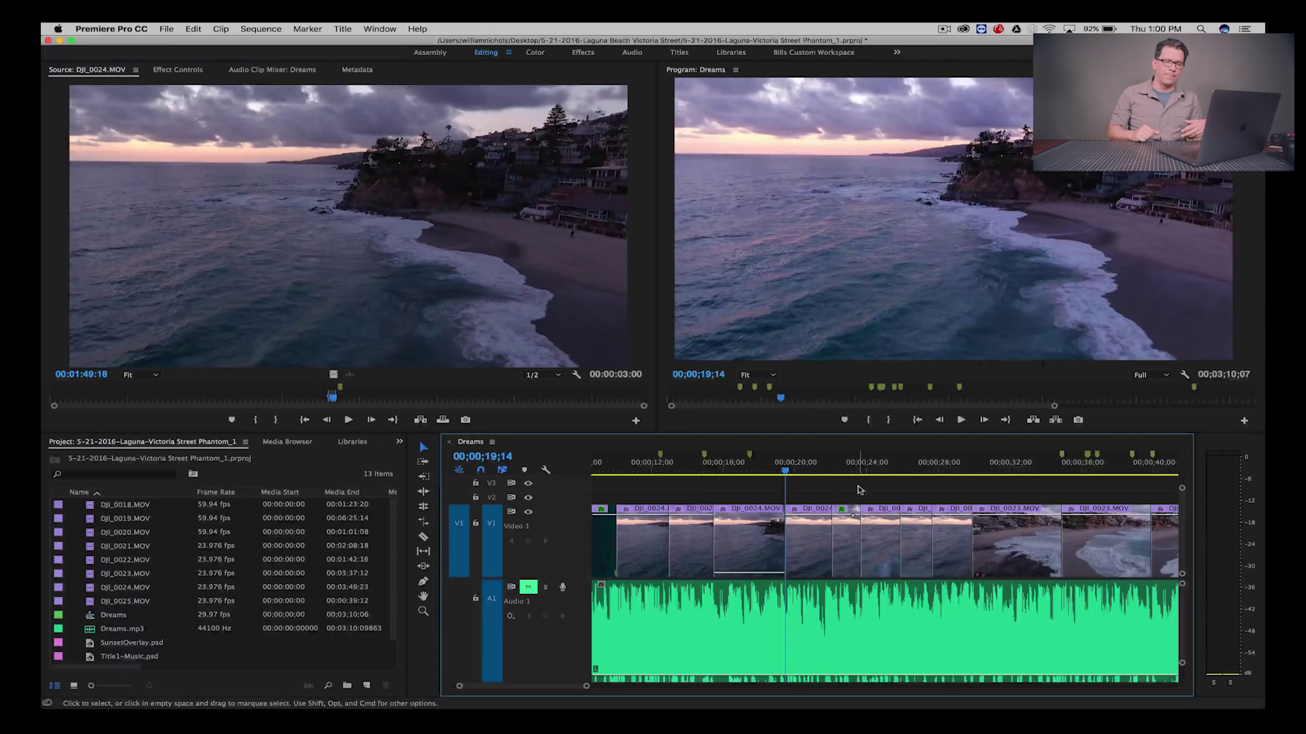